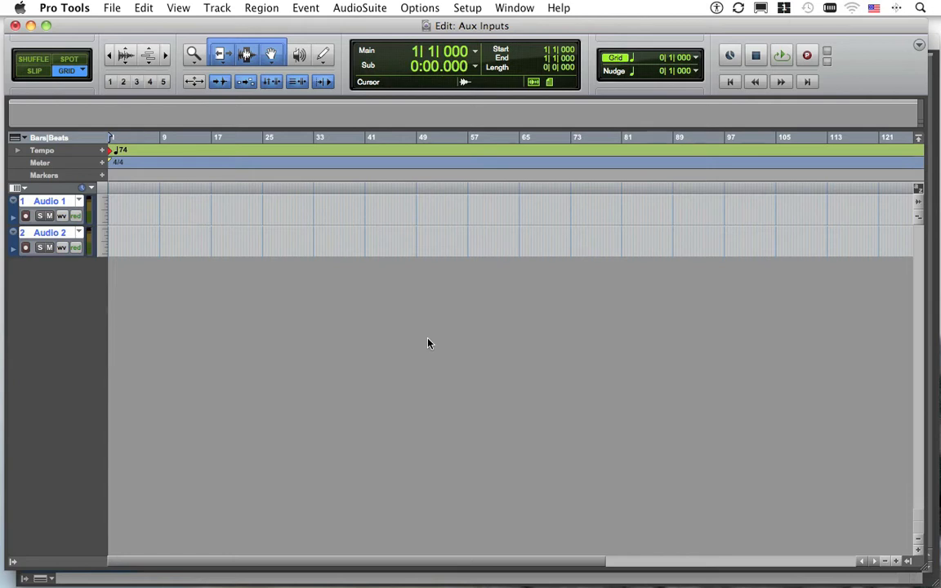
# - Create three new stereo aux input tracks
pyautogui.click(228, 8)
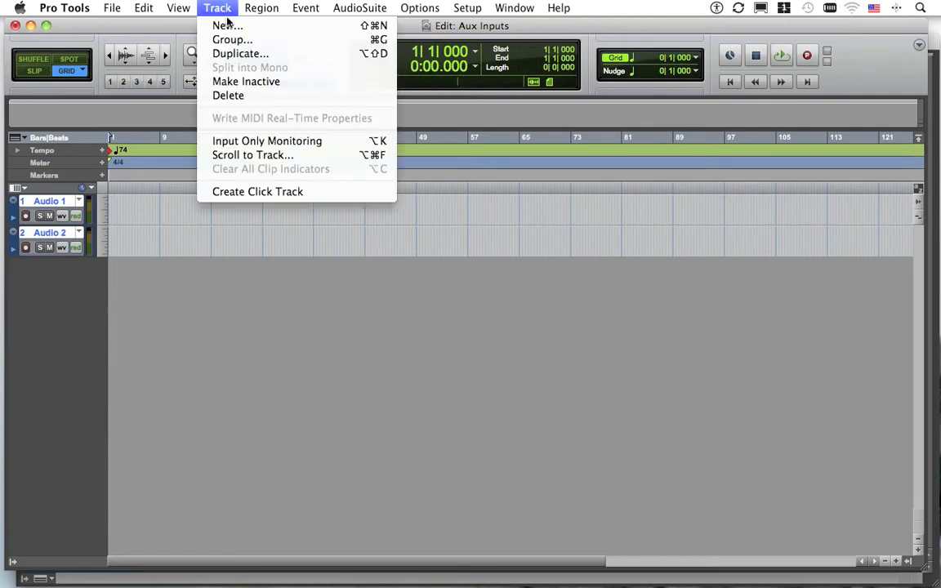
pyautogui.click(228, 25)
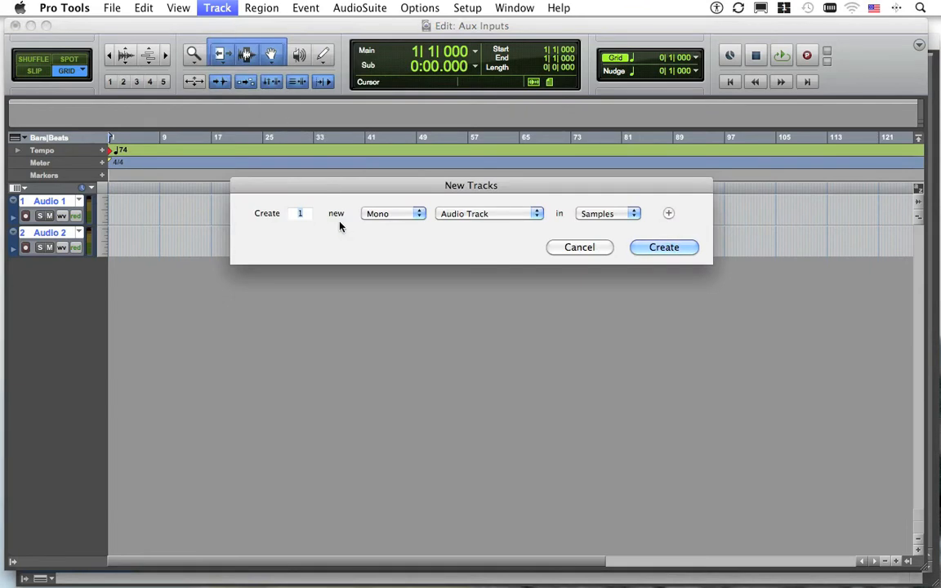
pyautogui.write('3')
pyautogui.press('super+Right')
pyautogui.press('super+Down')
pyautogui.press('Return')
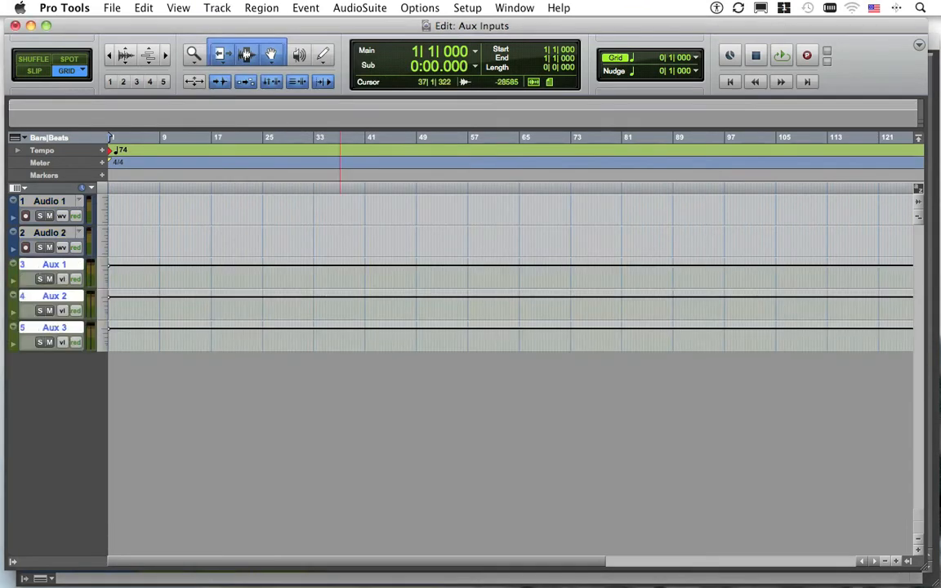
# - Rename the three aux tracks REVERB, DELAY and CHORUS, in that order
pyautogui.doubleClick(54, 265)
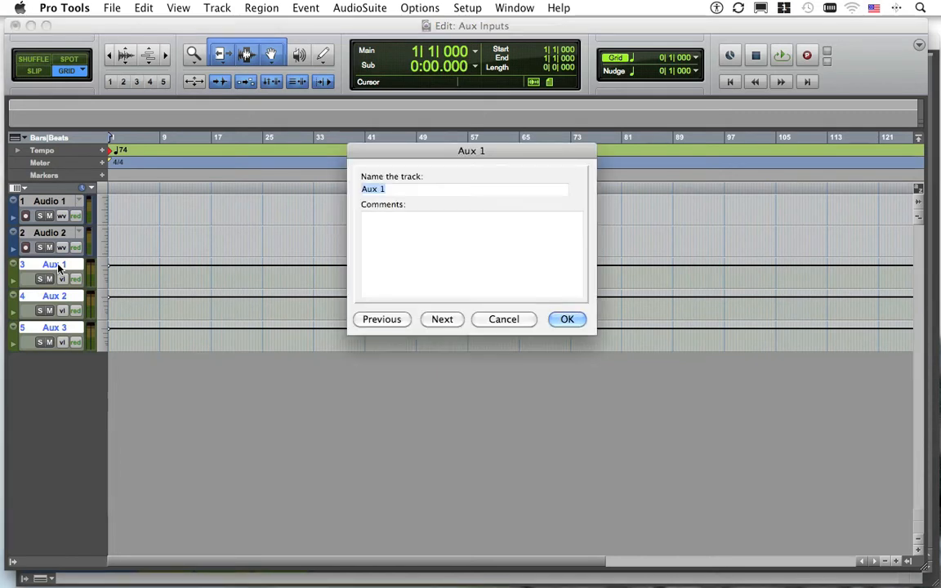
pyautogui.write('REVERB')
pyautogui.press('super+Right')
pyautogui.write('DELAY')
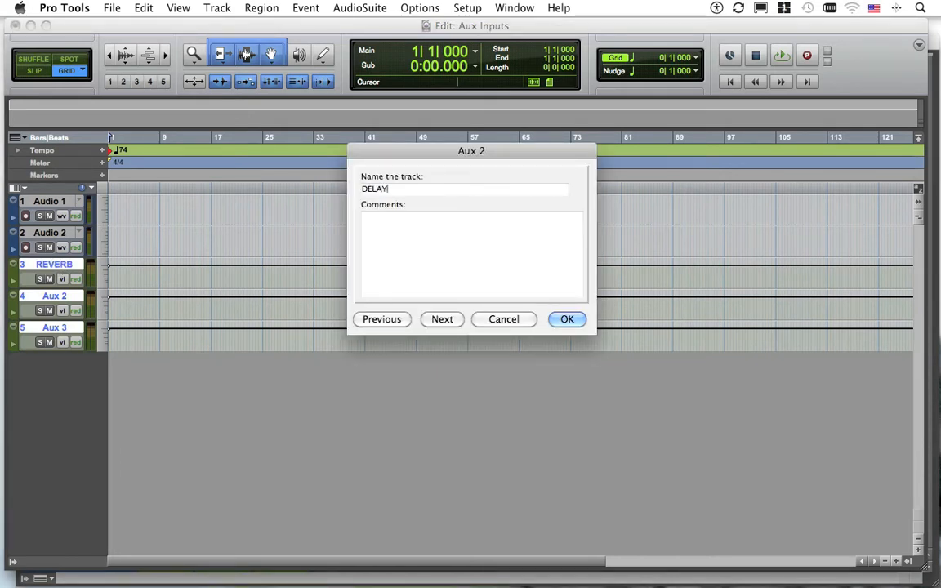
pyautogui.press('super+Right')
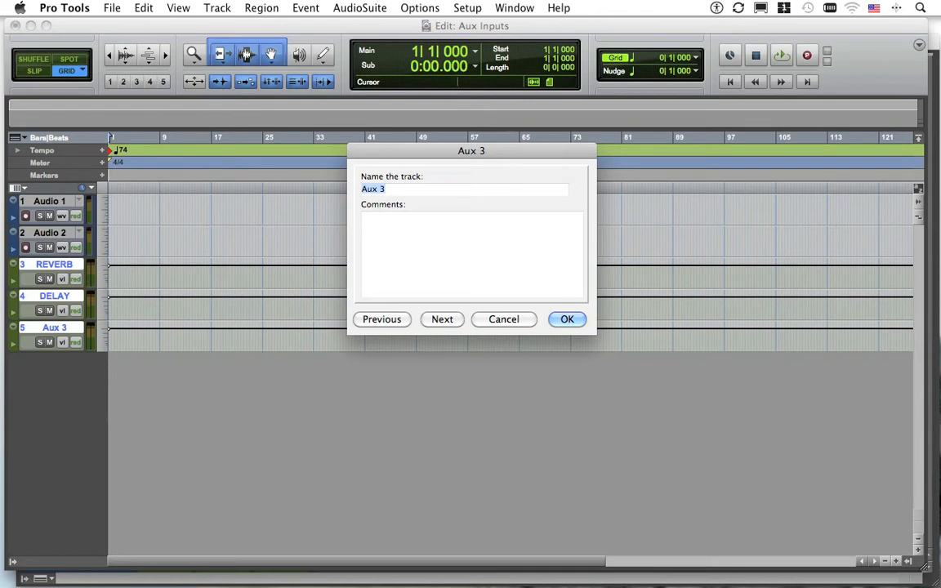
pyautogui.write('CHORUS')
pyautogui.press('Return')
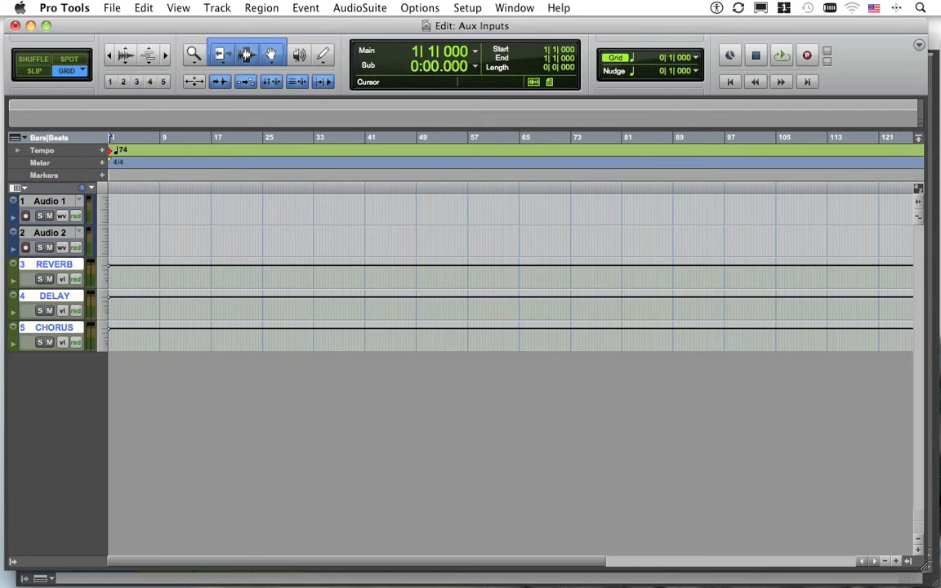
# - Show the mixer and insert the multichannel AIR Reverb (stereo) plug-in in the first insert slot of the REVERB track
pyautogui.press('super+equal')
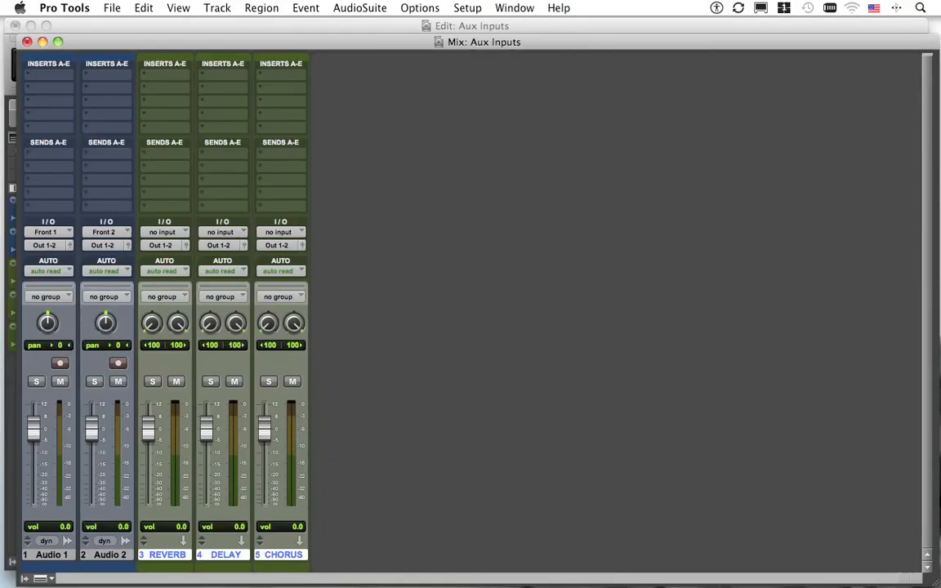
pyautogui.click(167, 76)
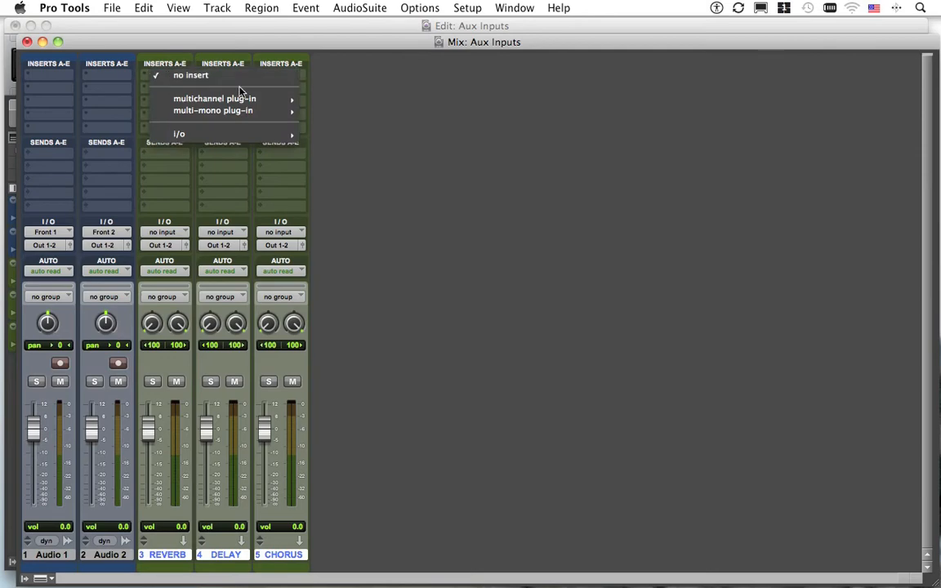
pyautogui.moveTo(233, 99)
pyautogui.moveTo(359, 134)
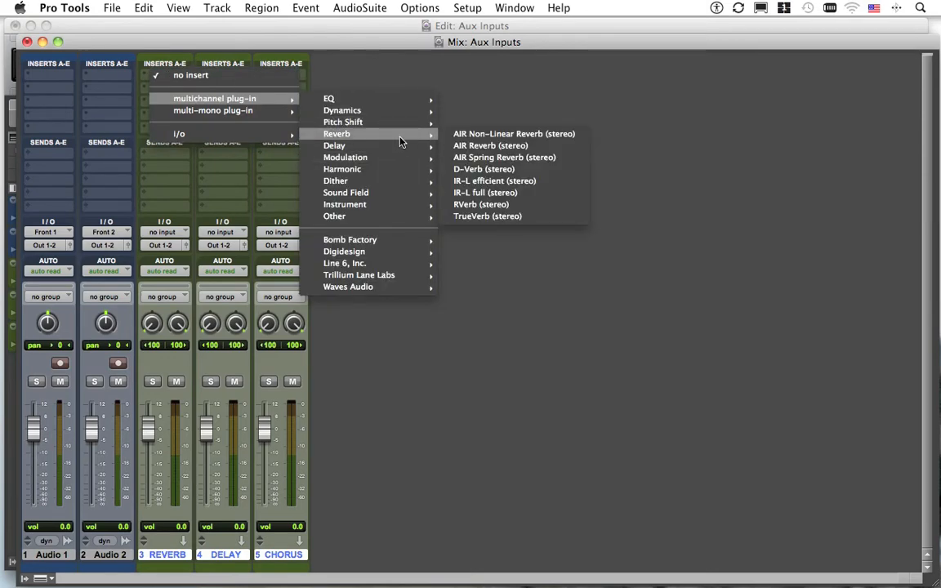
pyautogui.click(496, 147)
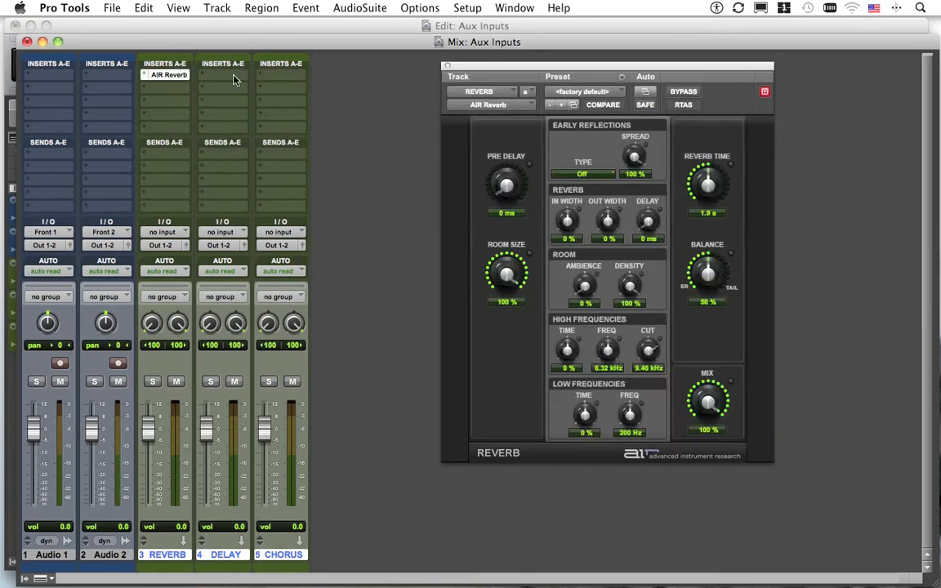
# - Insert the multichannel AIR Dynamic Delay plug-in in the first insert slot of the DELAY track
pyautogui.click(211, 74)
pyautogui.moveTo(292, 100)
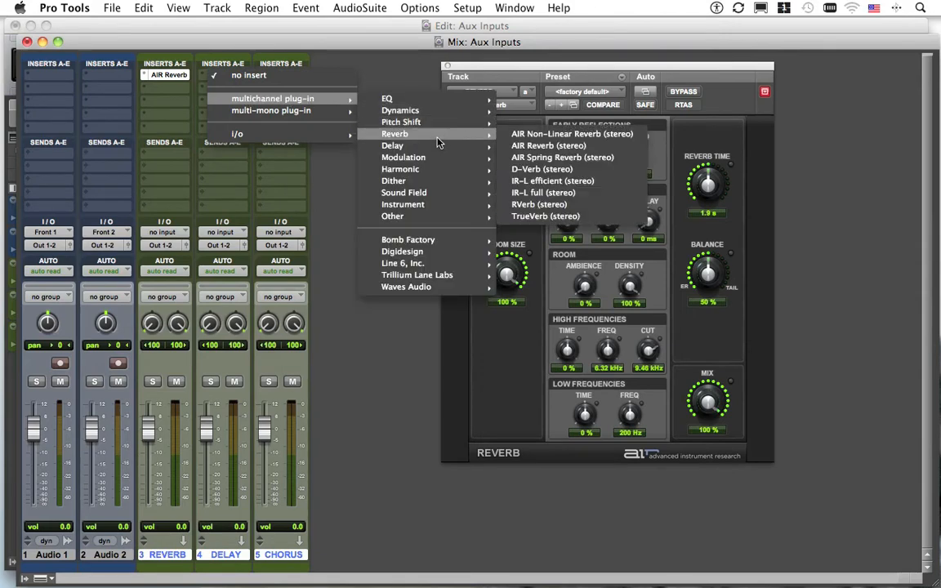
pyautogui.moveTo(393, 146)
pyautogui.click(539, 146)
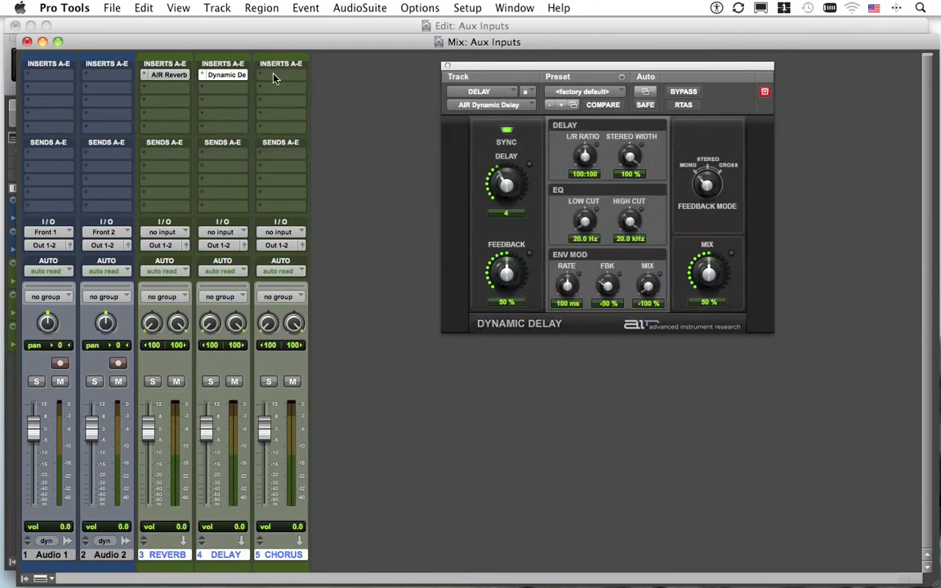
# - Insert the multichannel AIR Chorus (stereo) plug-in in the CHORUS track's first insert slot and close its plug-in window
pyautogui.click(278, 74)
pyautogui.moveTo(362, 99)
pyautogui.moveTo(458, 157)
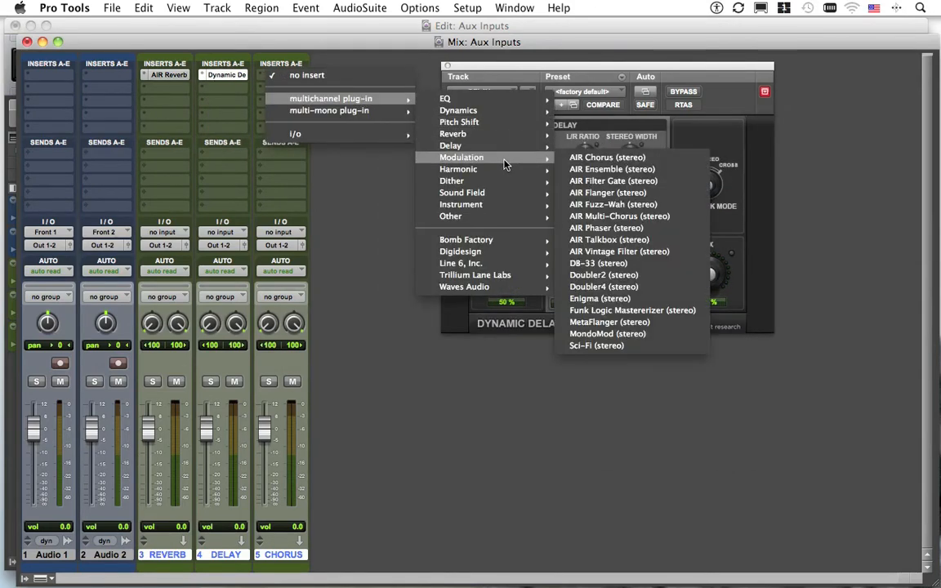
pyautogui.click(621, 152)
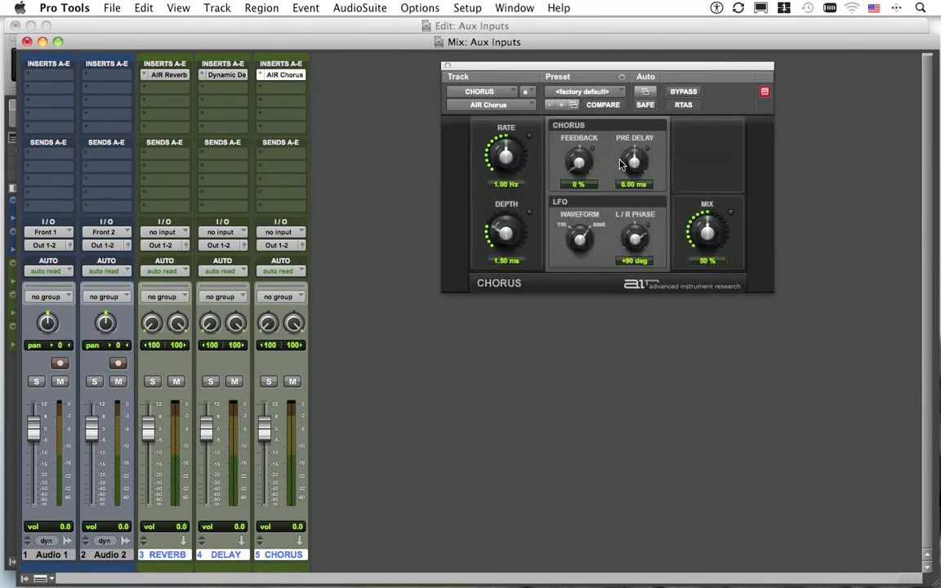
pyautogui.click(284, 74)
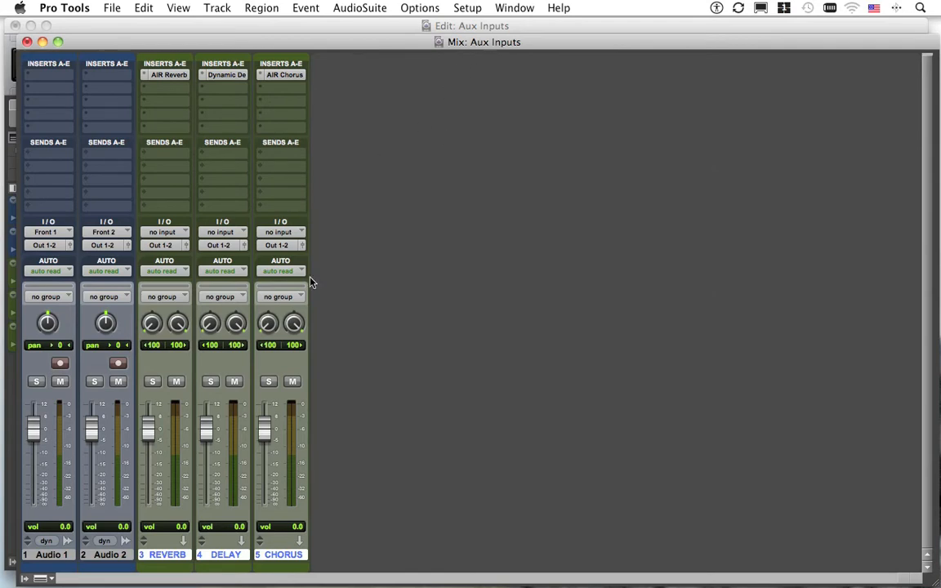
pyautogui.click(162, 233)
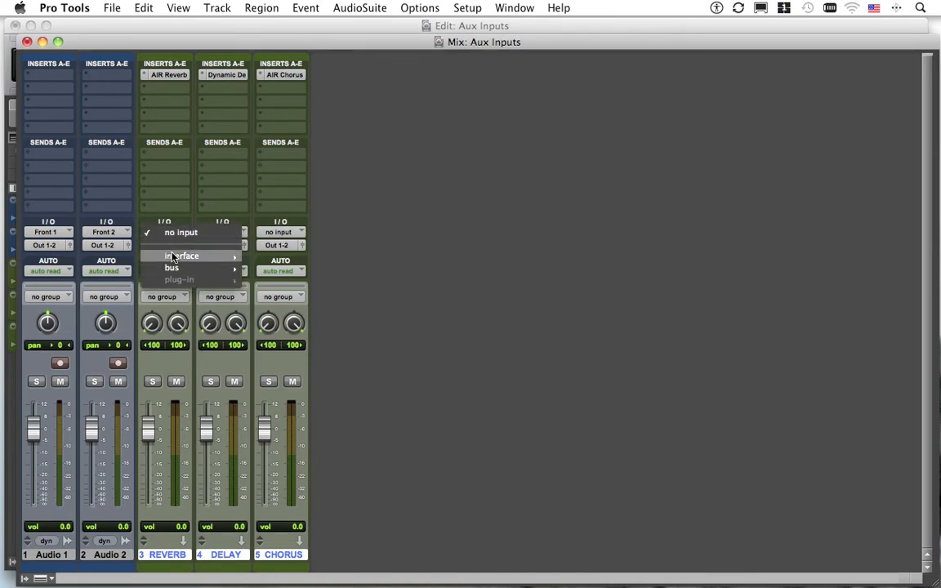
pyautogui.moveTo(170, 271)
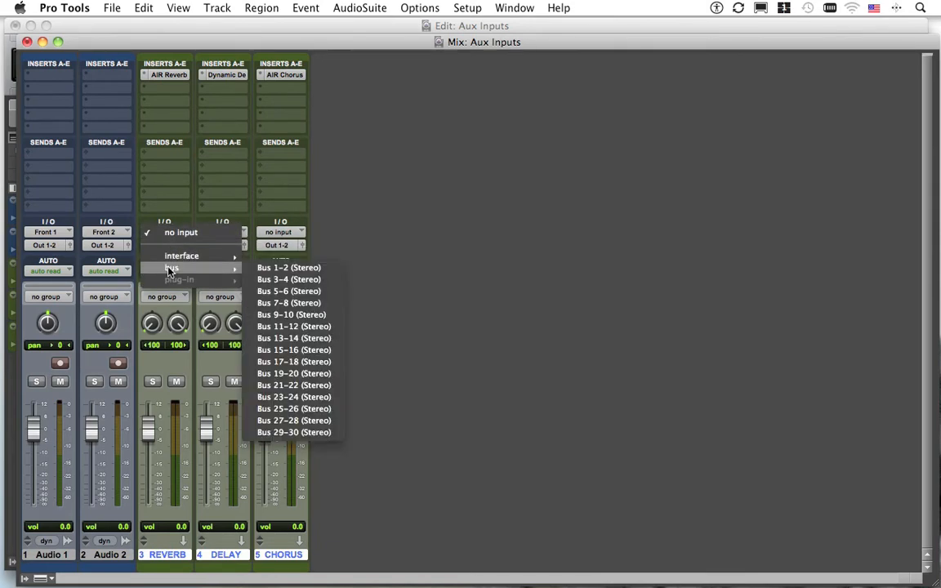
pyautogui.click(392, 203)
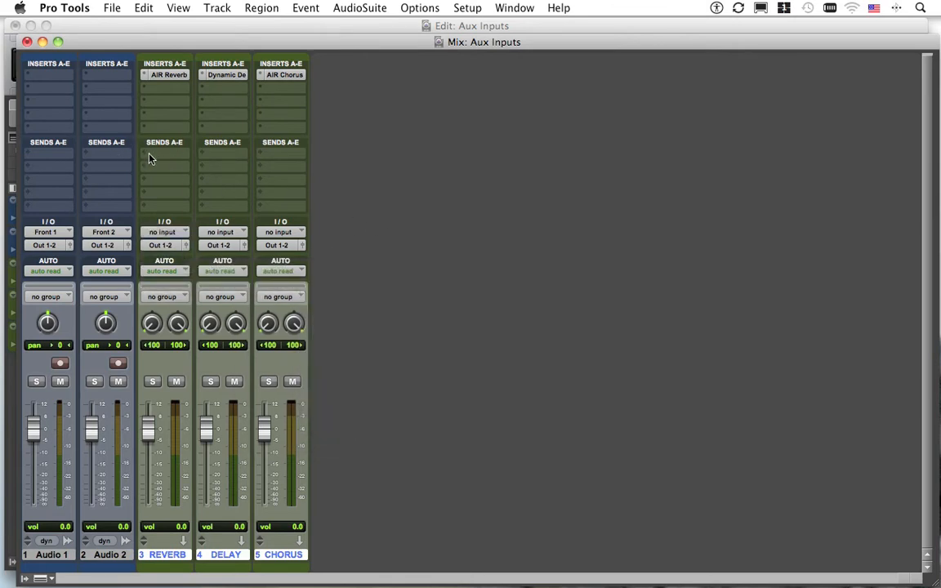
pyautogui.click(98, 154)
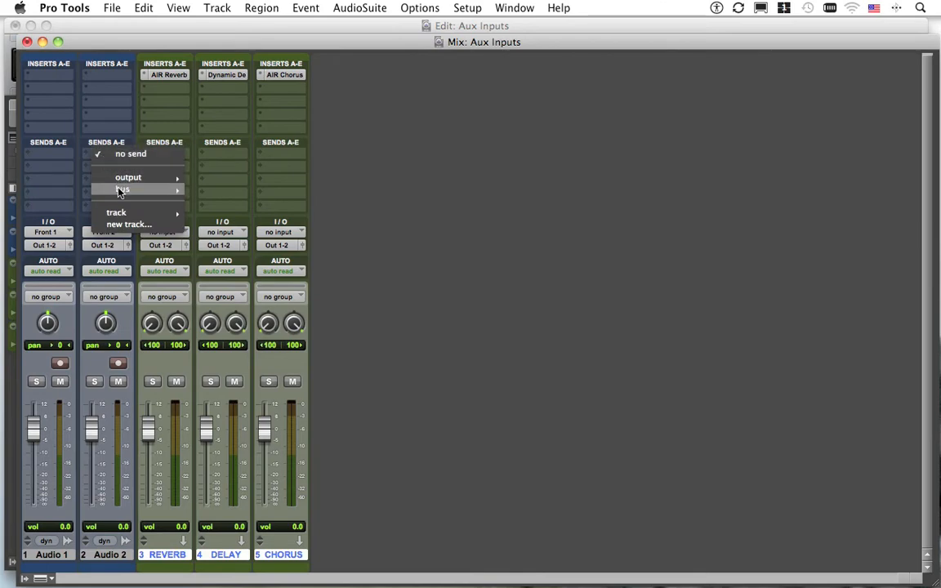
pyautogui.moveTo(114, 189)
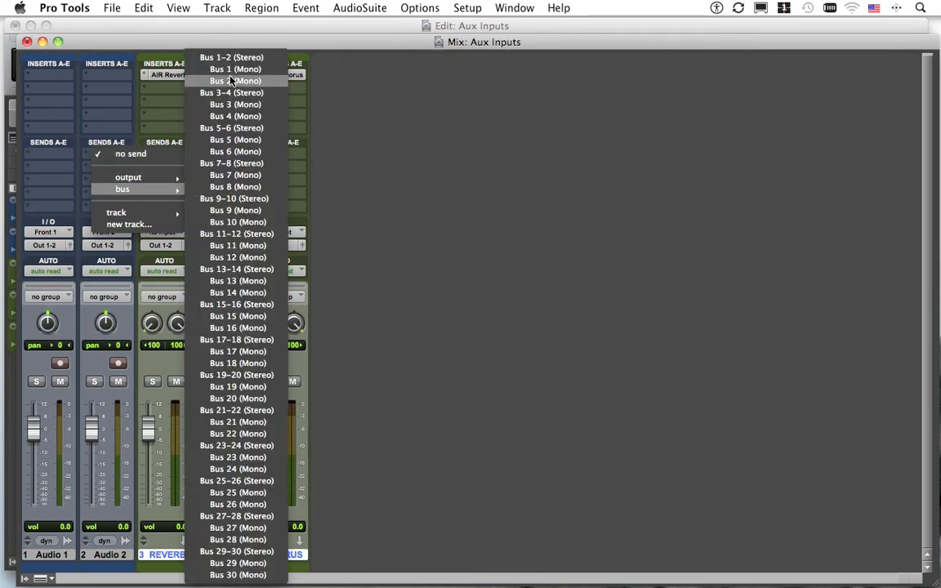
pyautogui.click(417, 166)
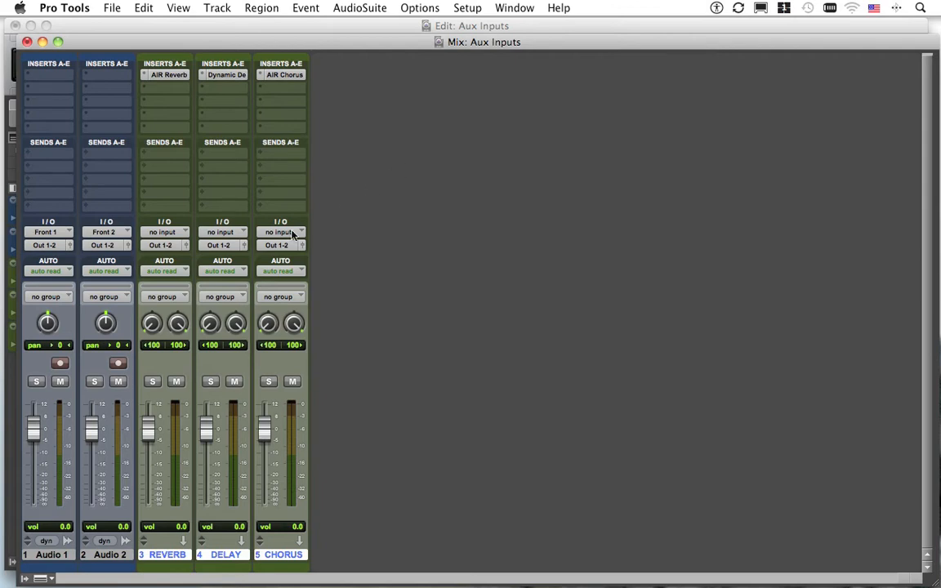
# - Set the aux track inputs to Bus 1-2 for REVERB, Bus 3-4 for DELAY and Bus 5-6 for CHORUS
pyautogui.click(163, 233)
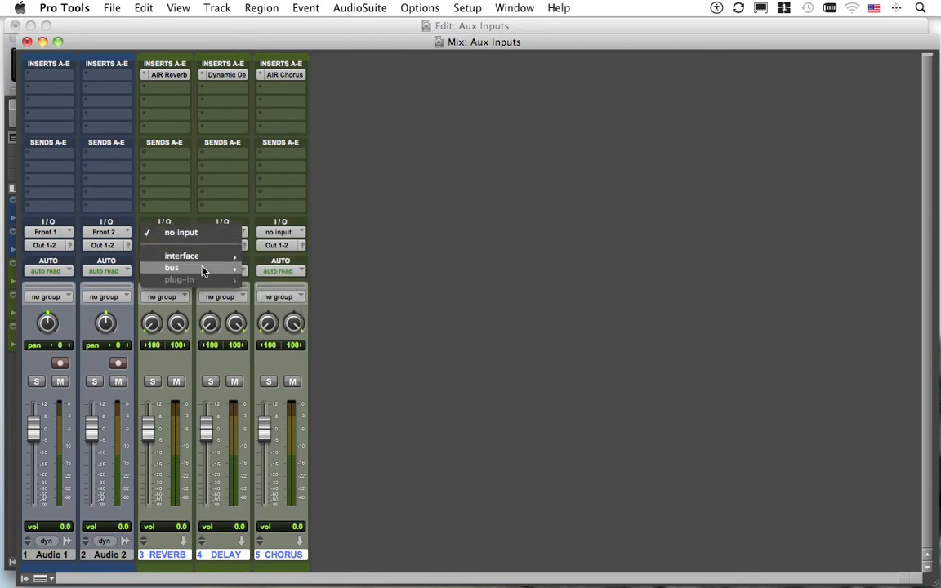
pyautogui.moveTo(203, 270)
pyautogui.click(269, 268)
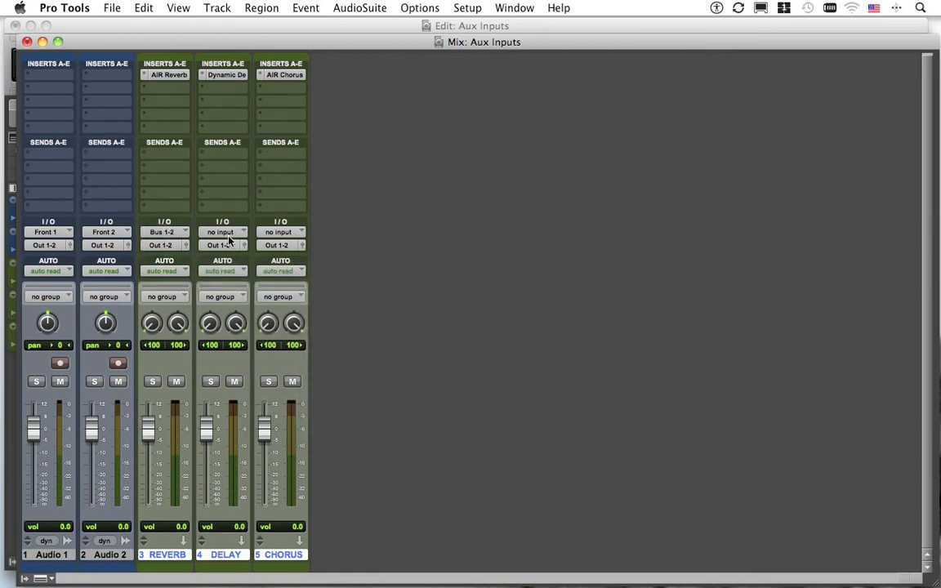
pyautogui.click(229, 239)
pyautogui.moveTo(245, 268)
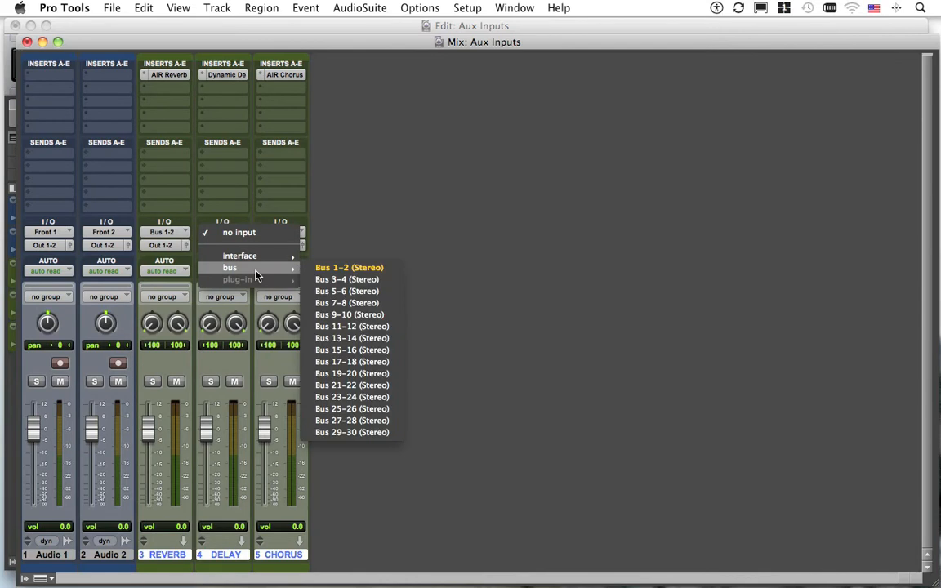
pyautogui.click(344, 280)
pyautogui.click(286, 234)
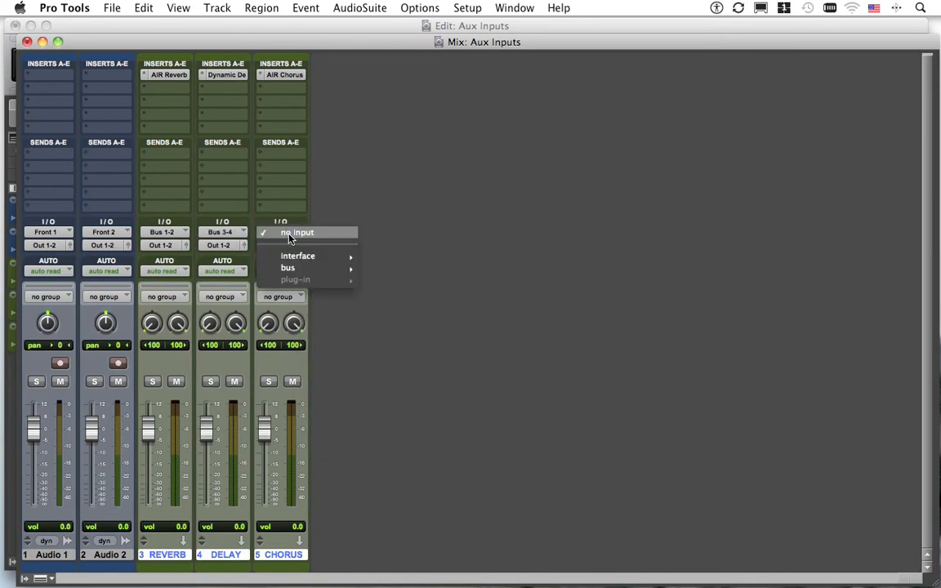
pyautogui.moveTo(288, 268)
pyautogui.click(404, 292)
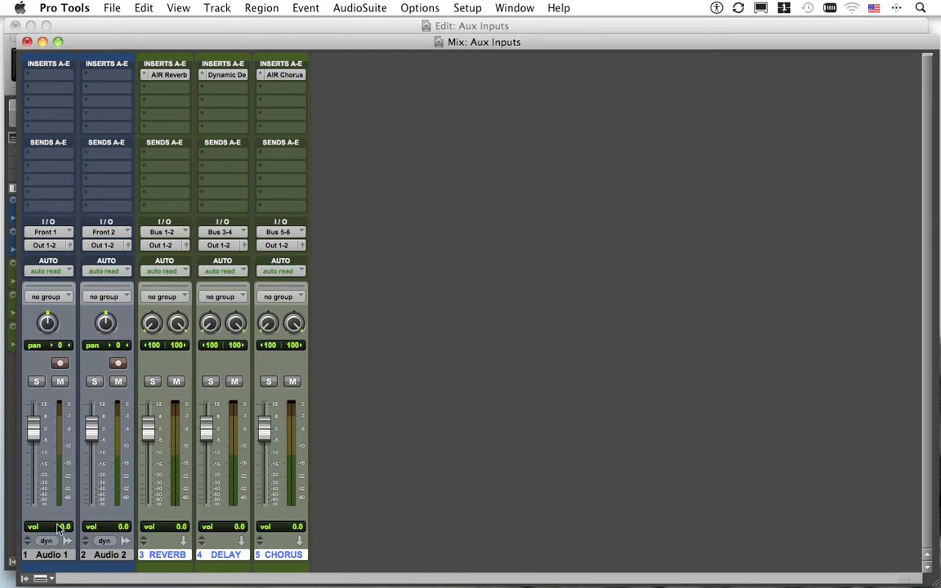
pyautogui.click(49, 556)
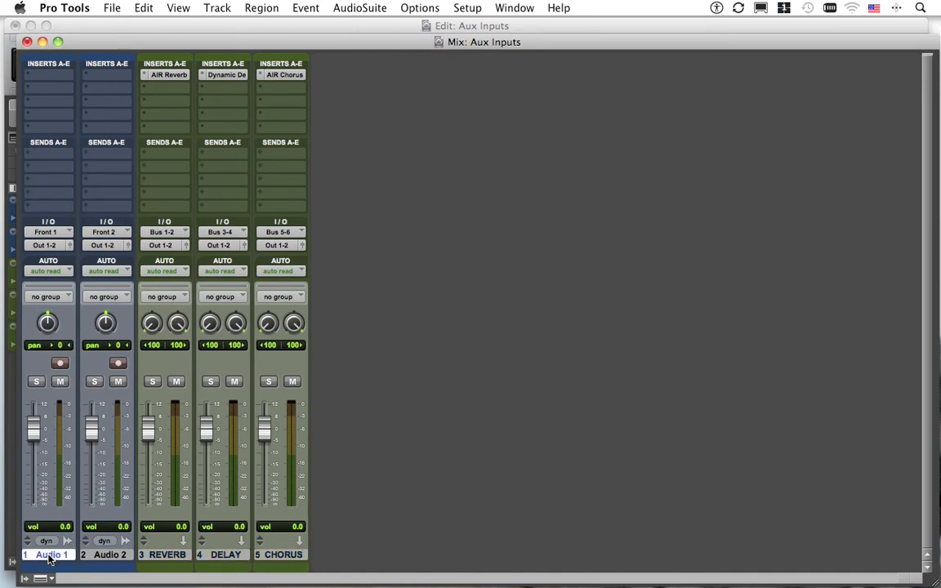
pyautogui.click(48, 154)
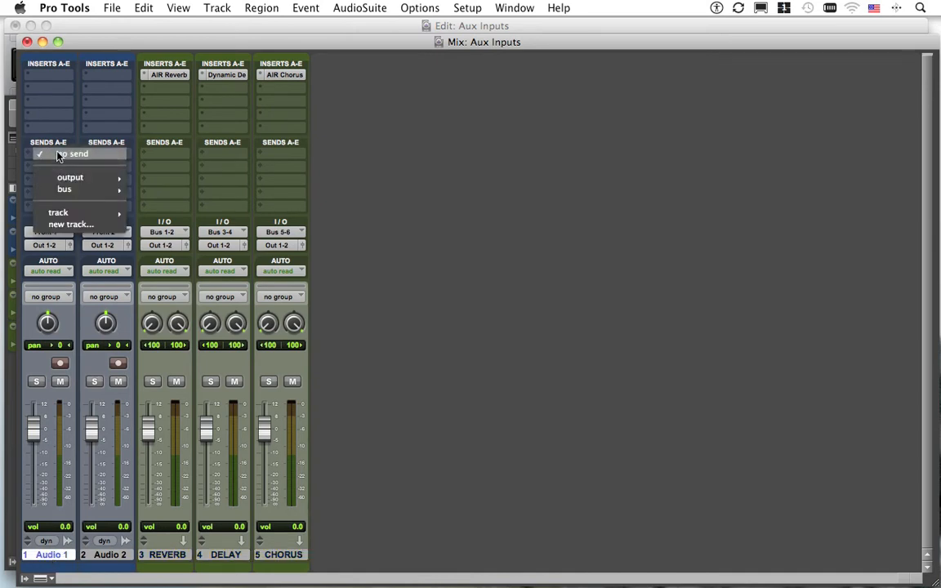
pyautogui.click(57, 155)
pyautogui.click(58, 157)
pyautogui.moveTo(78, 189)
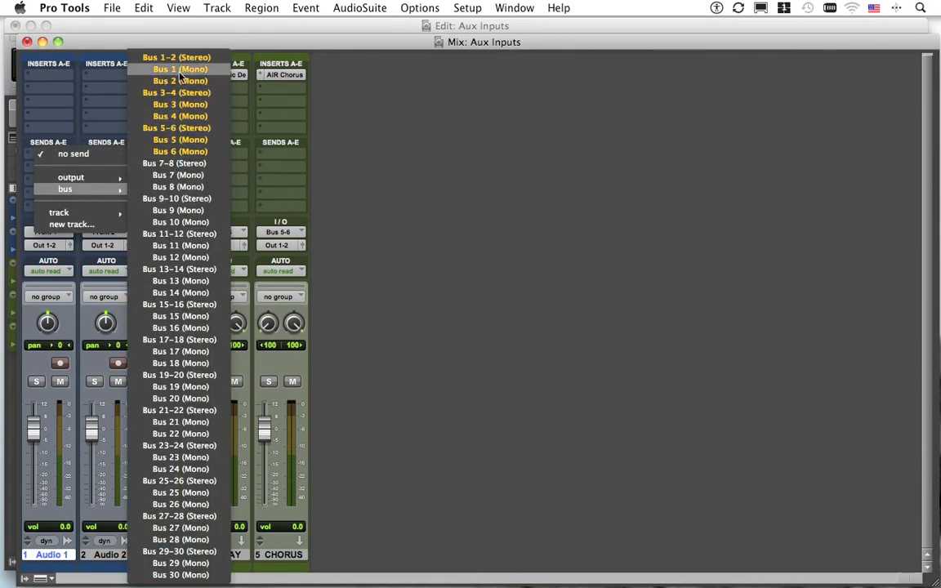
pyautogui.click(480, 227)
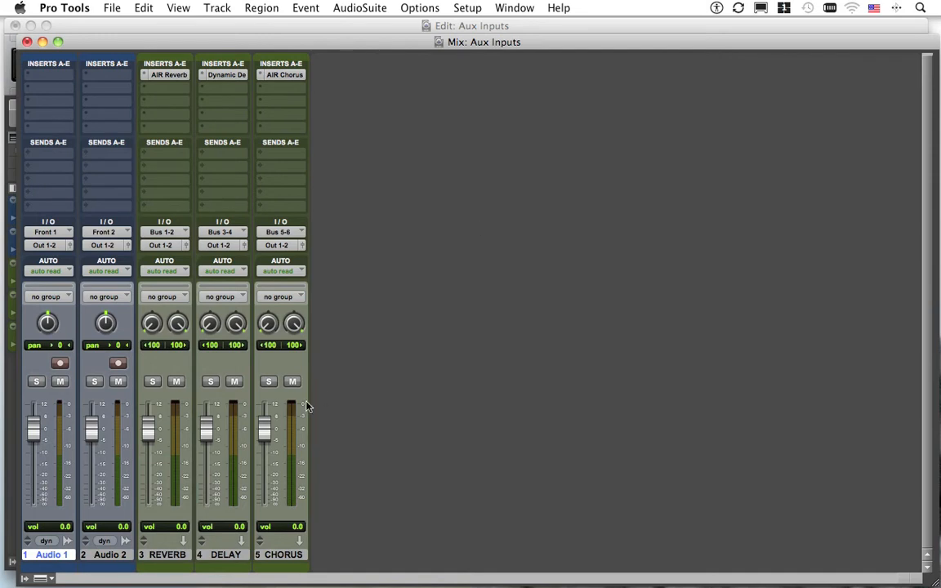
# - Assign the first send of Audio 1 to Bus 5-6 (Stereo) and remove that send again
pyautogui.click(47, 160)
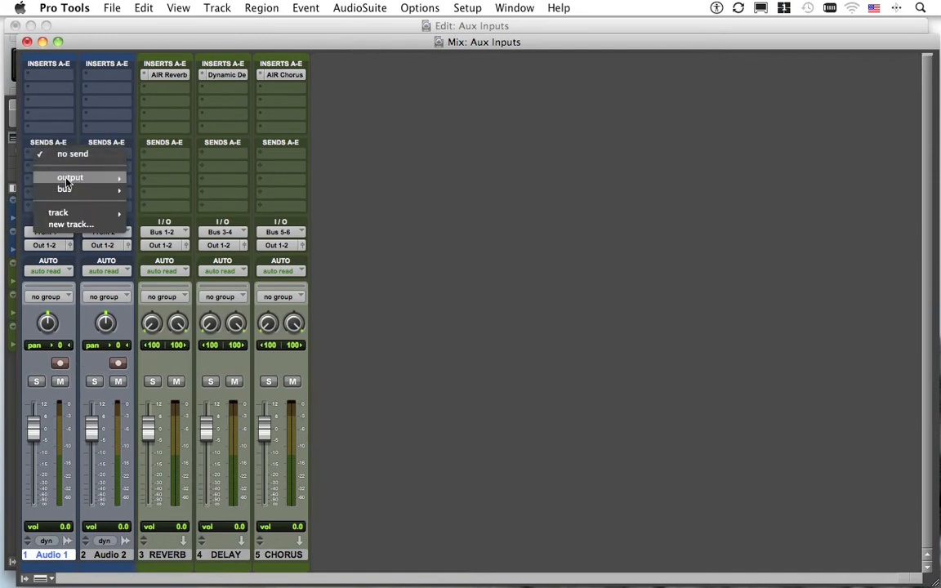
pyautogui.moveTo(63, 188)
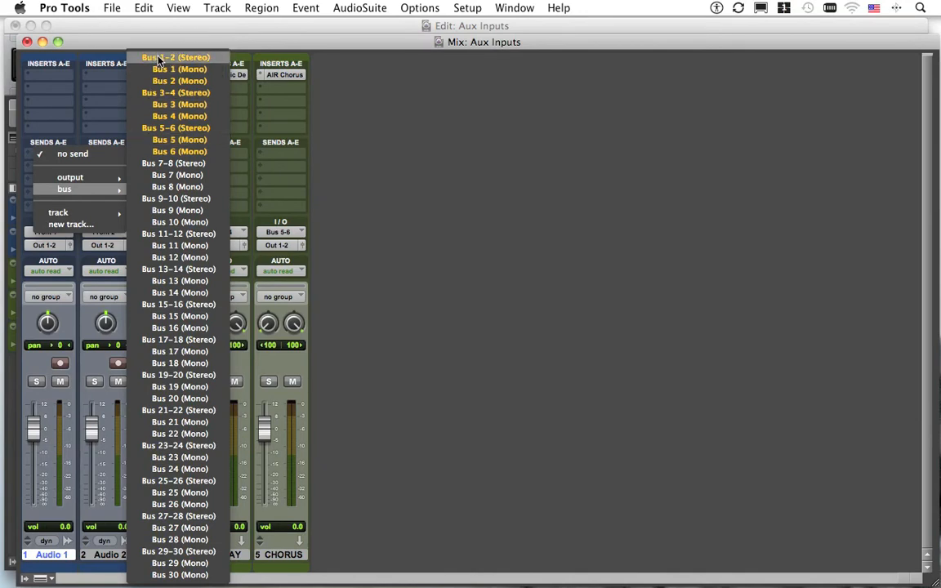
pyautogui.click(163, 133)
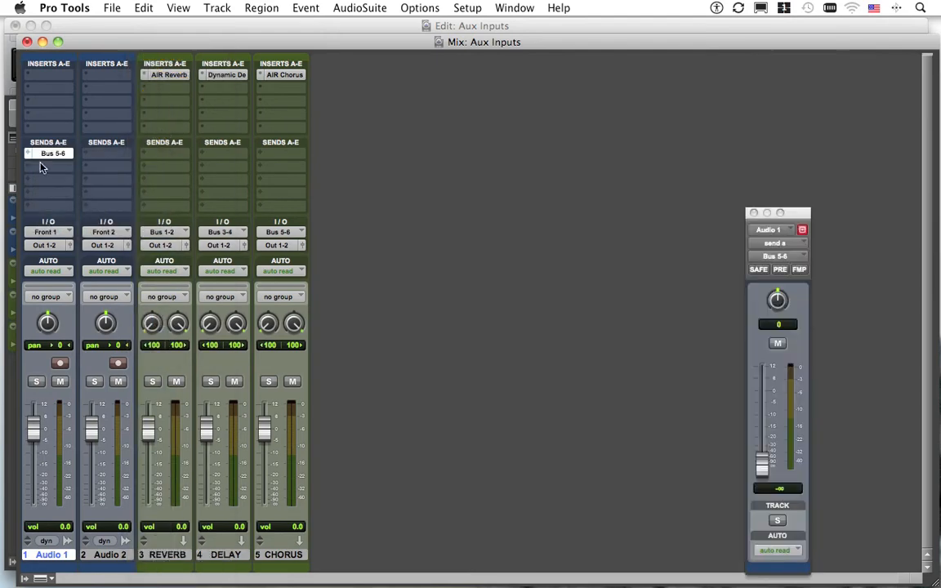
pyautogui.click(46, 152)
pyautogui.click(48, 132)
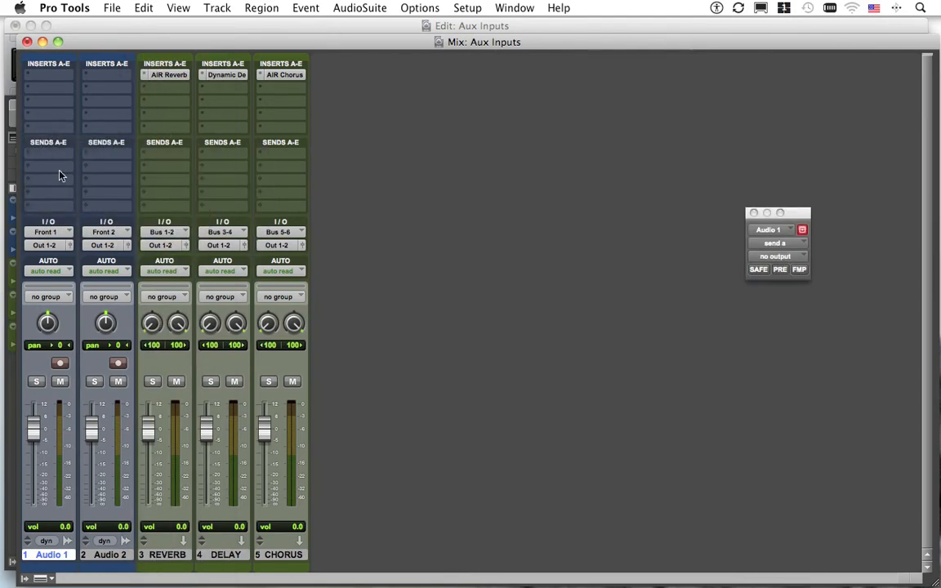
# - Delete the Audio 1 and Audio 2 tracks from the session
pyautogui.keyDown('shift'); pyautogui.click(122, 559); pyautogui.keyUp('shift')
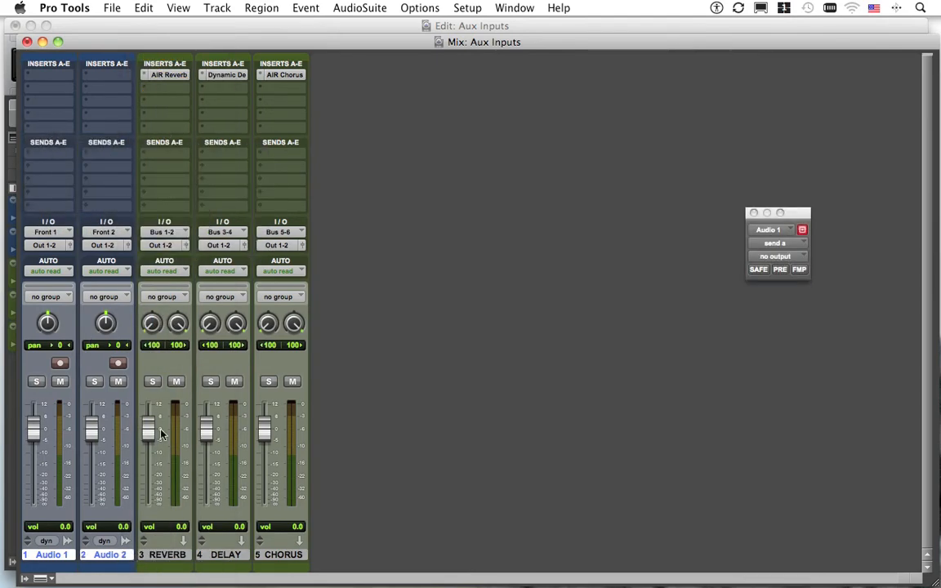
pyautogui.click(216, 8)
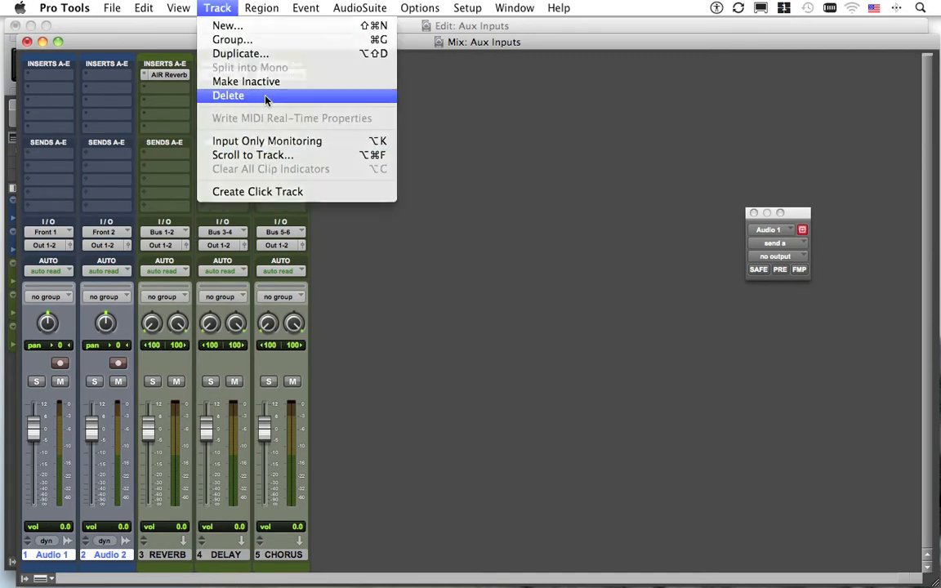
pyautogui.click(263, 96)
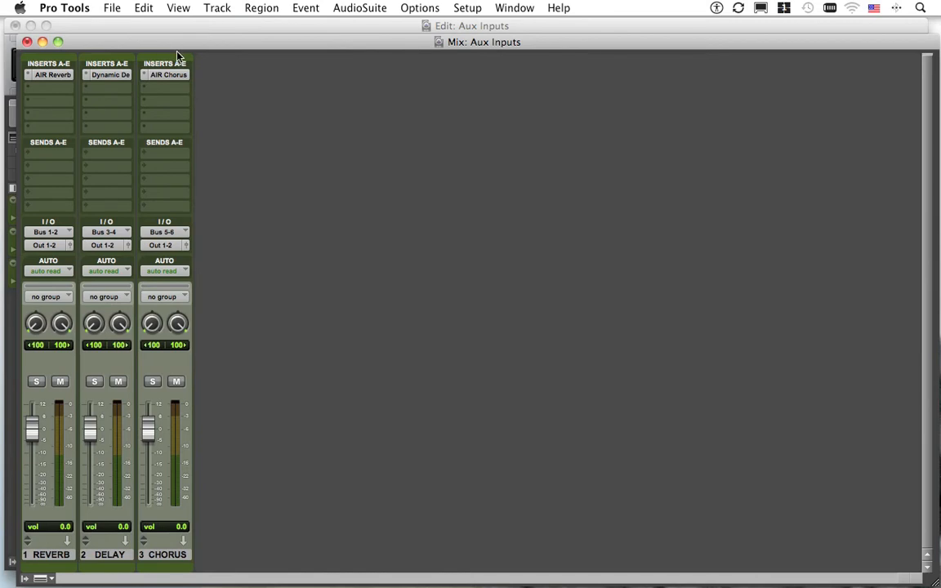
# - Choose Acoustic.ptf in the Acoustic Tracks folder as the source for importing session data
pyautogui.click(114, 9)
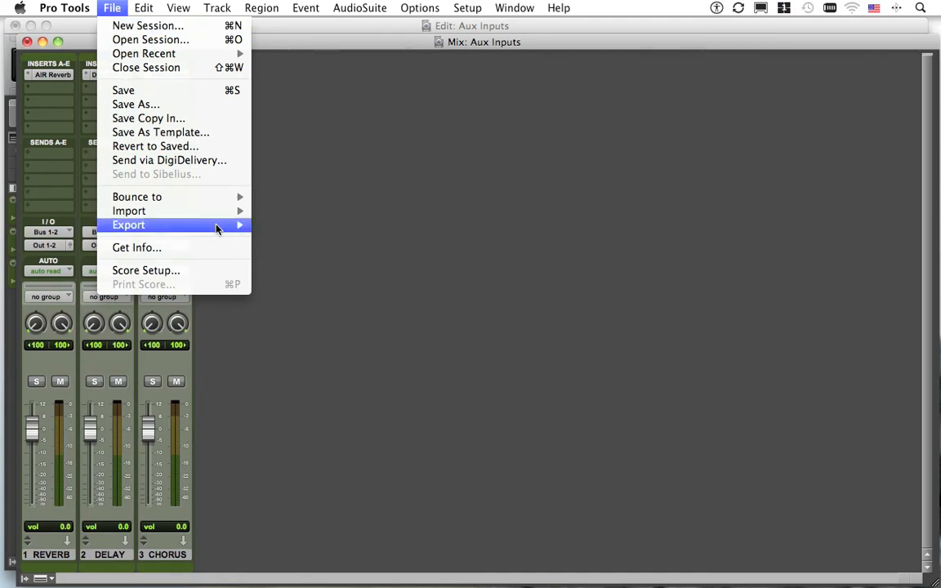
pyautogui.moveTo(170, 215)
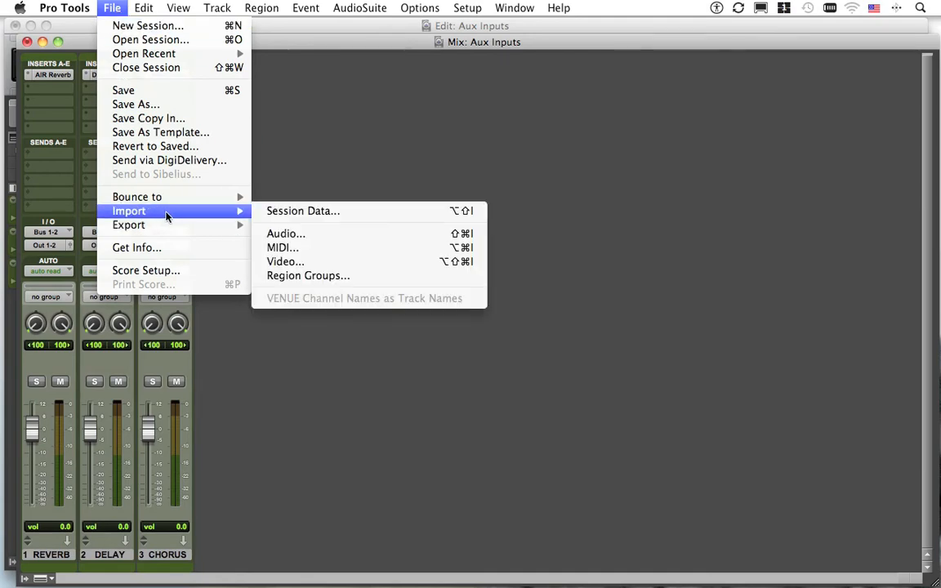
pyautogui.click(302, 216)
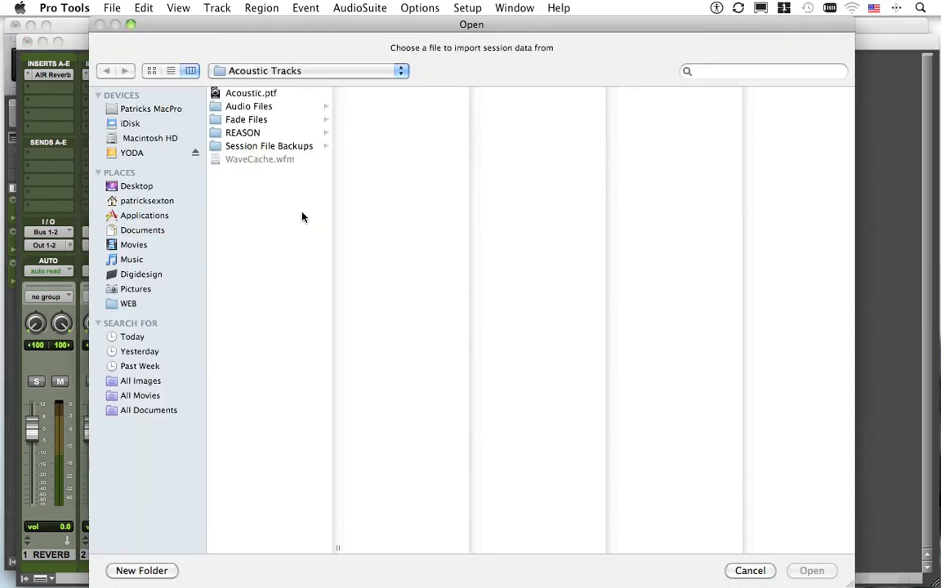
pyautogui.doubleClick(254, 94)
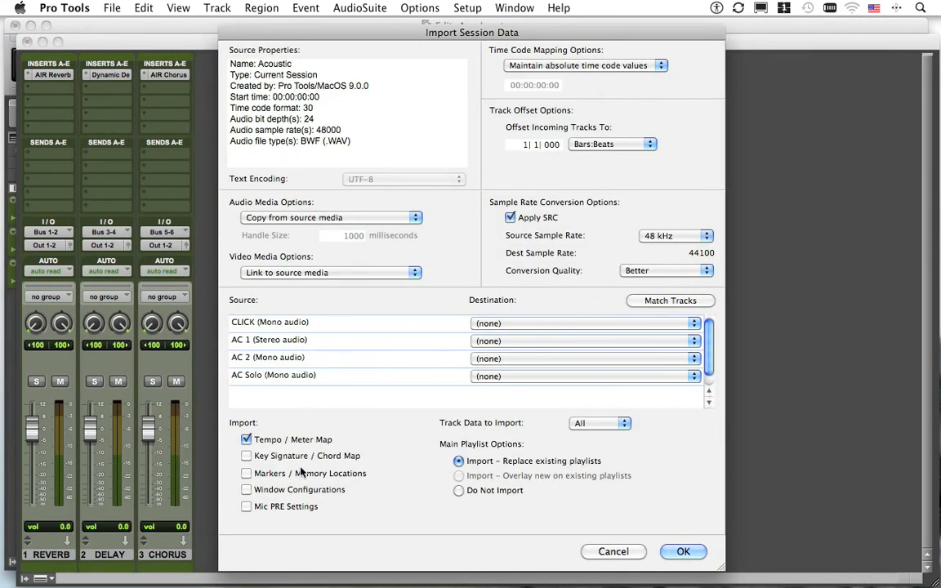
# - Import CLICK, AC 1, AC 2 and AC Solo as new tracks with the Tempo / Meter Map, without saving a detailed report
pyautogui.click(247, 440)
pyautogui.click(282, 441)
pyautogui.moveTo(286, 325); pyautogui.dragTo(296, 380)
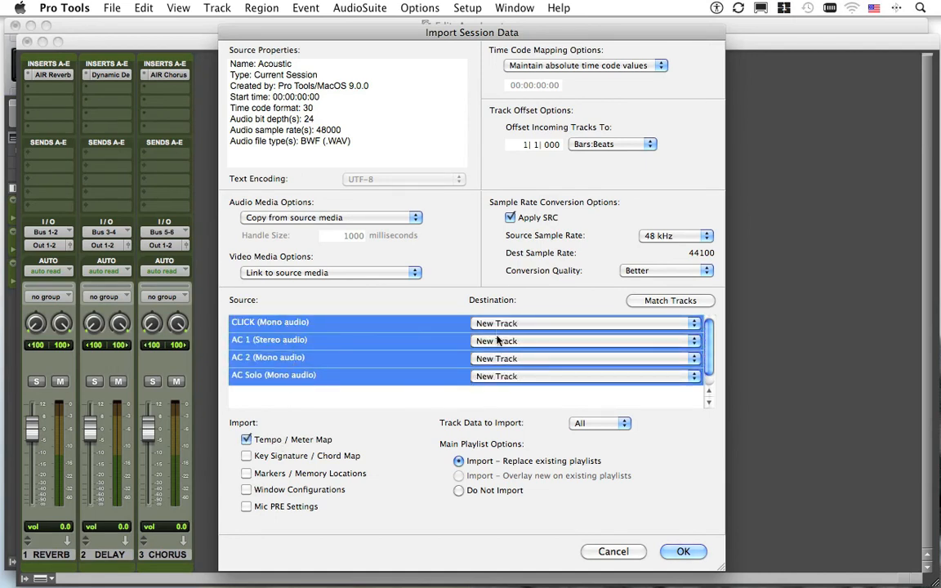
pyautogui.click(683, 553)
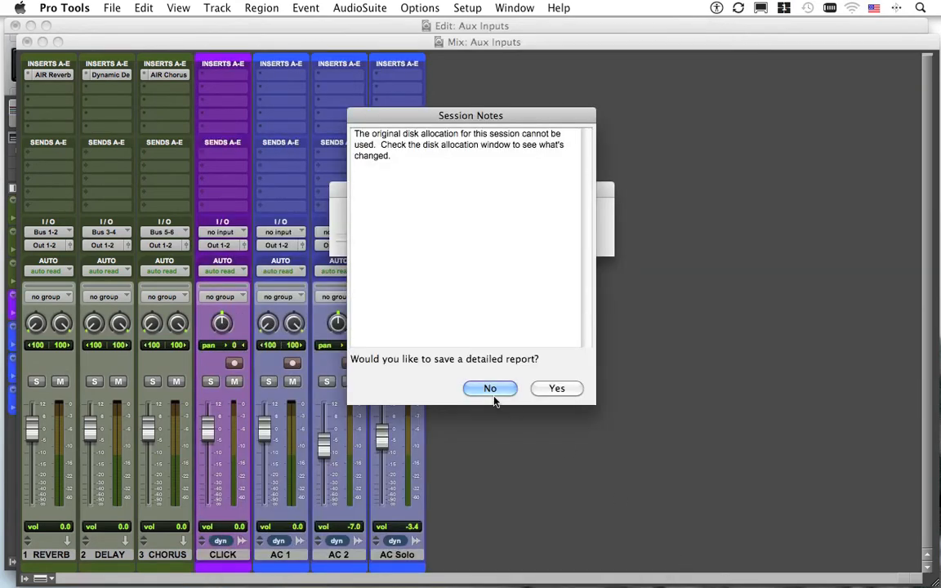
pyautogui.click(494, 390)
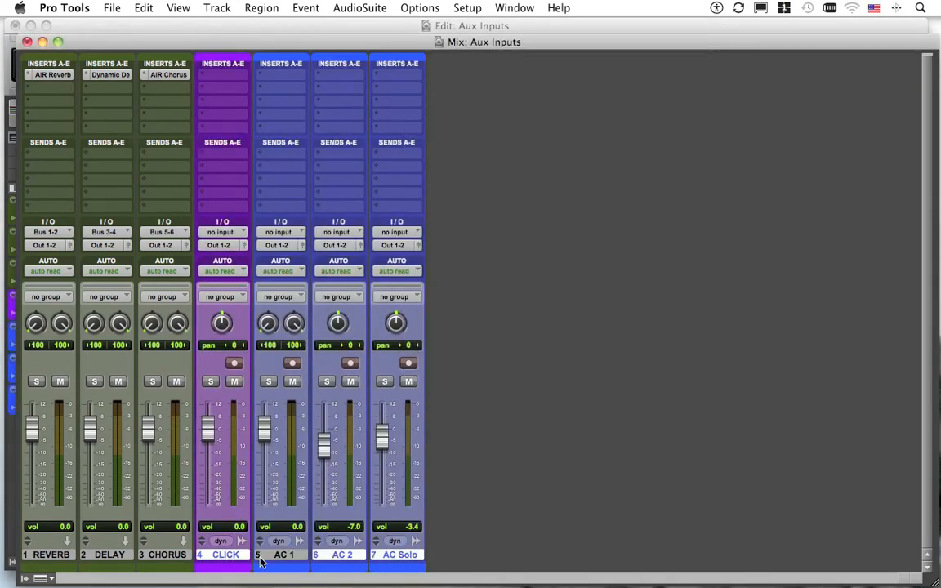
# - Move the four imported tracks ahead of the REVERB track and mute the CLICK track
pyautogui.moveTo(261, 556); pyautogui.dragTo(22, 508)
pyautogui.click(63, 383)
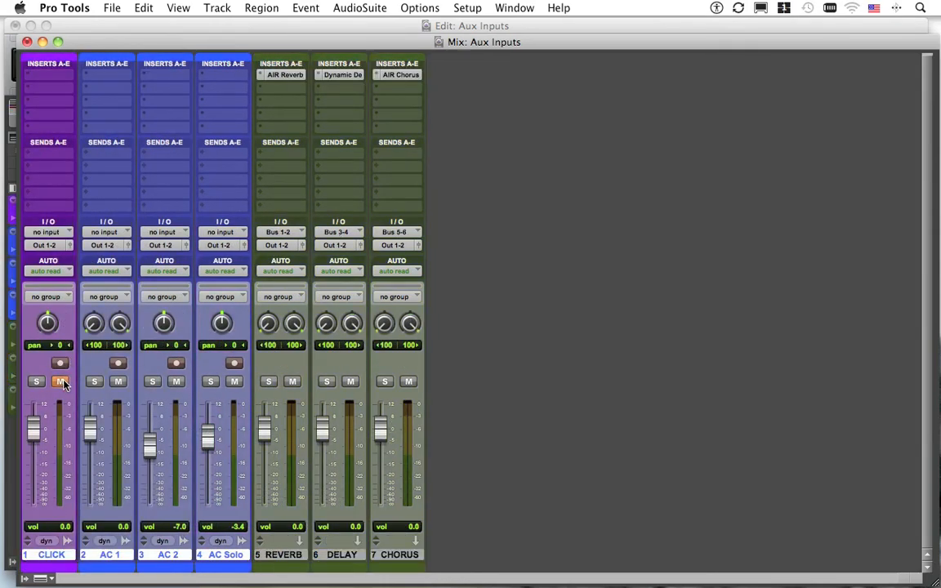
pyautogui.click(269, 556)
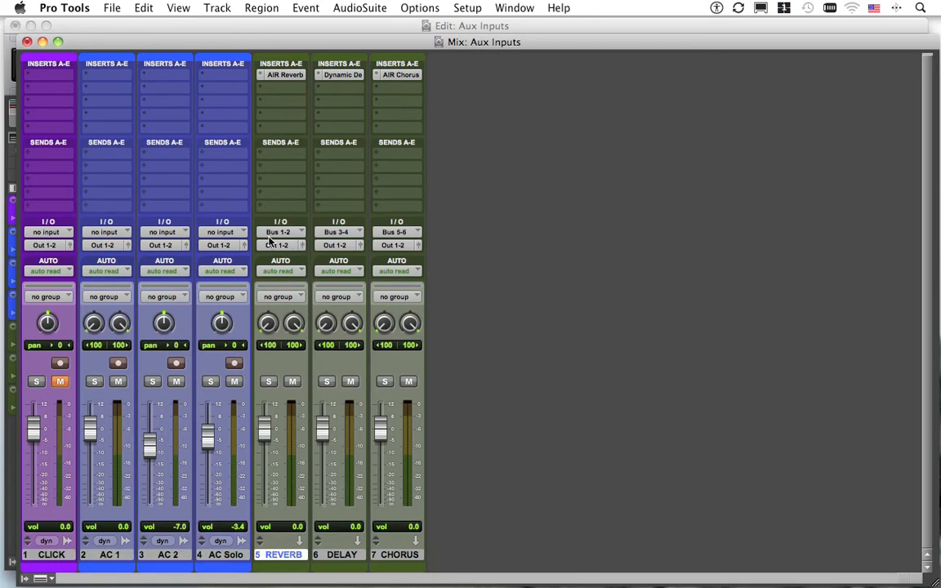
# - Assign the first send of AC 1 to Bus 1-2 (Stereo) and set the send level to 0.0 dB
pyautogui.click(103, 159)
pyautogui.moveTo(105, 190)
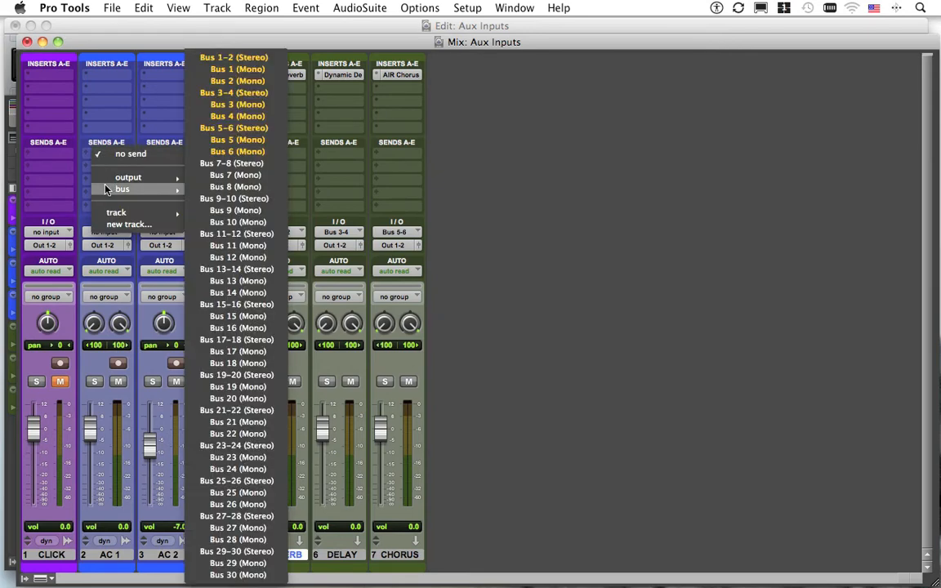
pyautogui.click(221, 59)
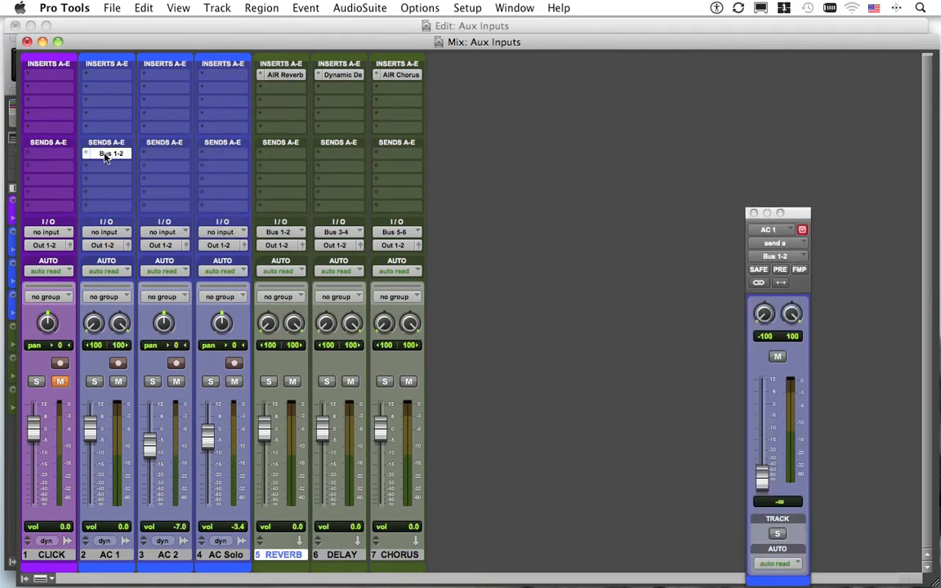
pyautogui.keyDown('alt'); pyautogui.click(760, 481); pyautogui.keyUp('alt')
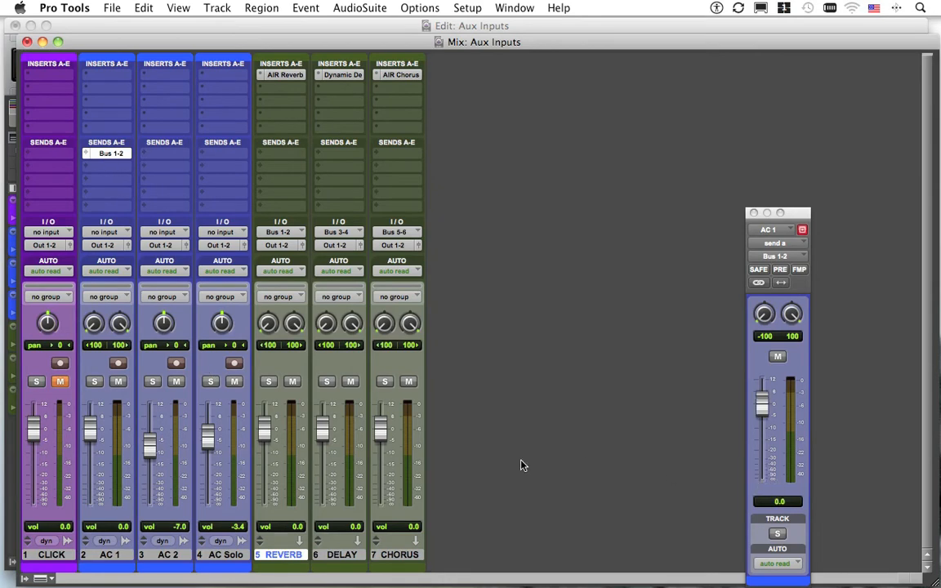
# - Play the session in the Edit window from bar 7 to hear AC 1 with its reverb send
pyautogui.press('super+equal')
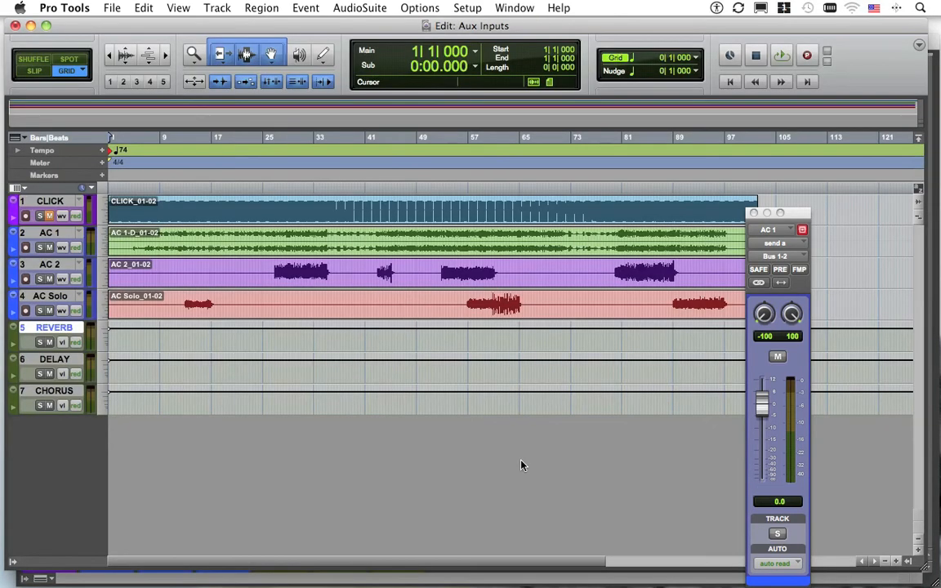
pyautogui.click(151, 241)
pyautogui.press('space')
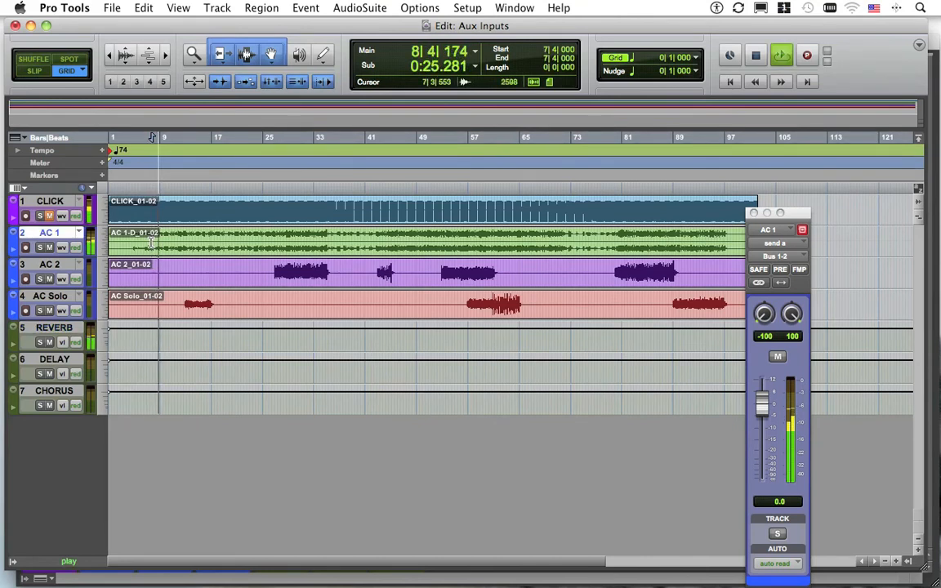
pyautogui.press('space')
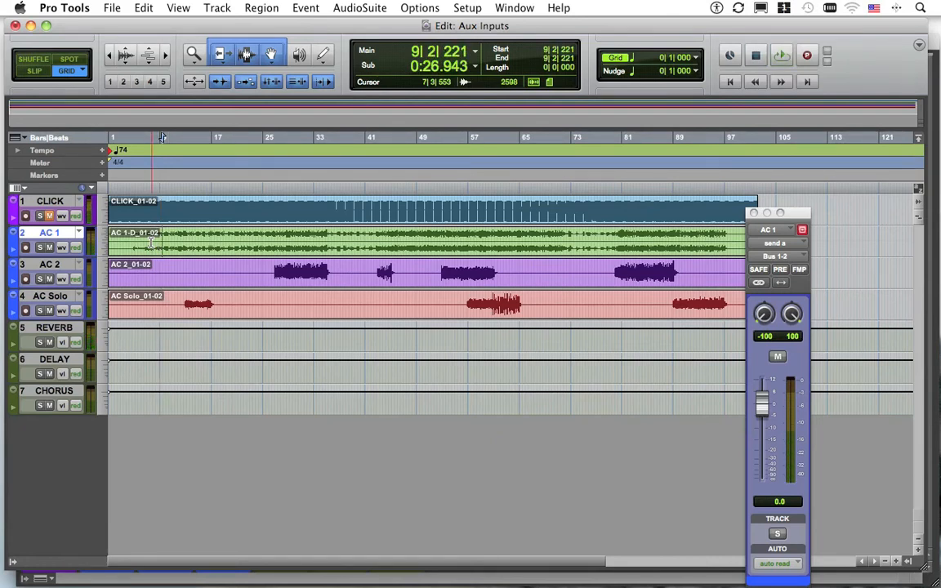
# - Solo the AC 1 track and play a short passage to check whether the reverb is heard
pyautogui.click(43, 248)
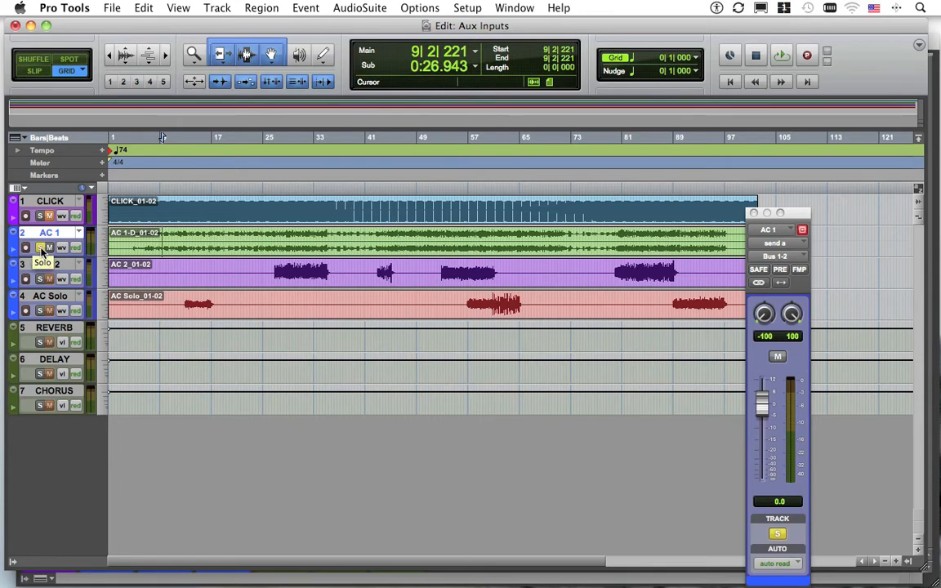
pyautogui.press('space')
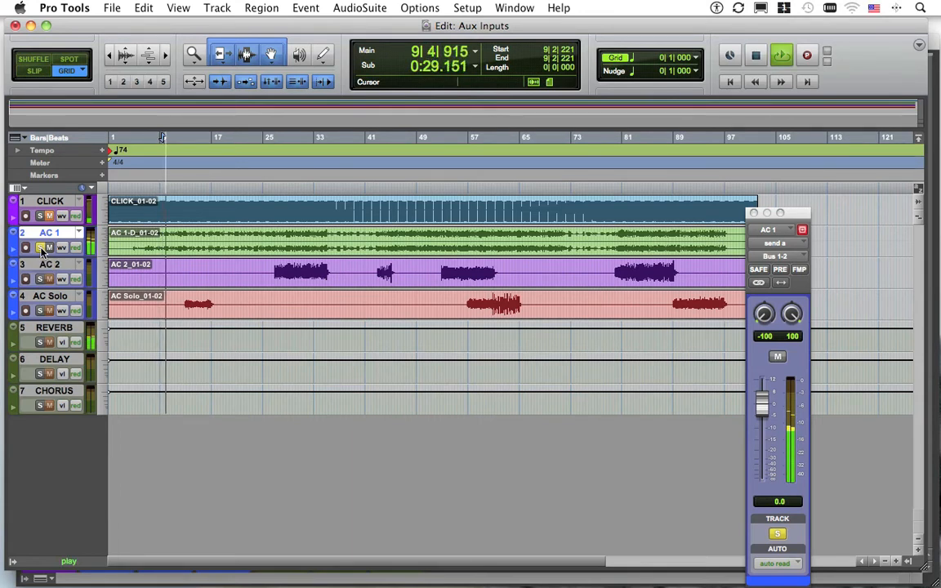
pyautogui.press('space')
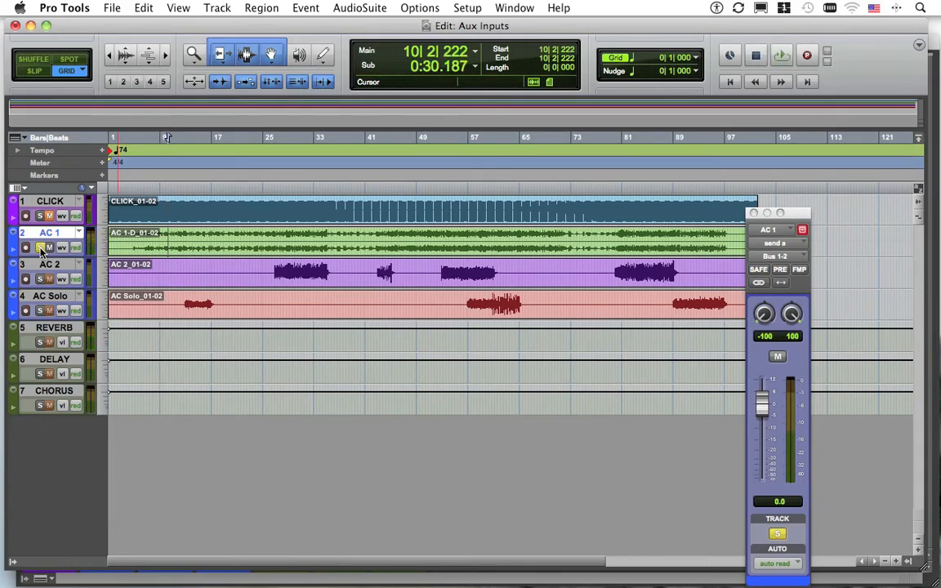
# - Solo-safe the REVERB, DELAY and CHORUS aux tracks
pyautogui.click(47, 328)
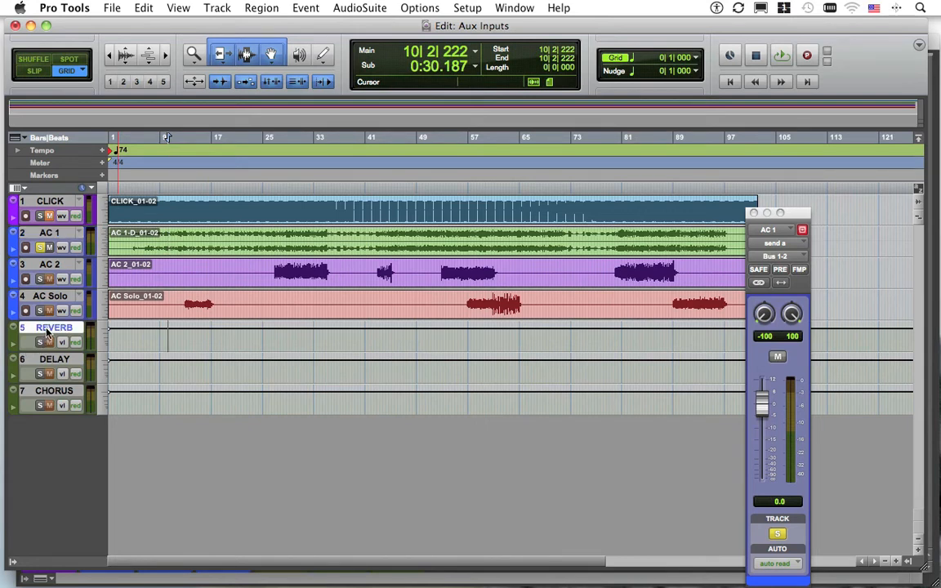
pyautogui.click(49, 232)
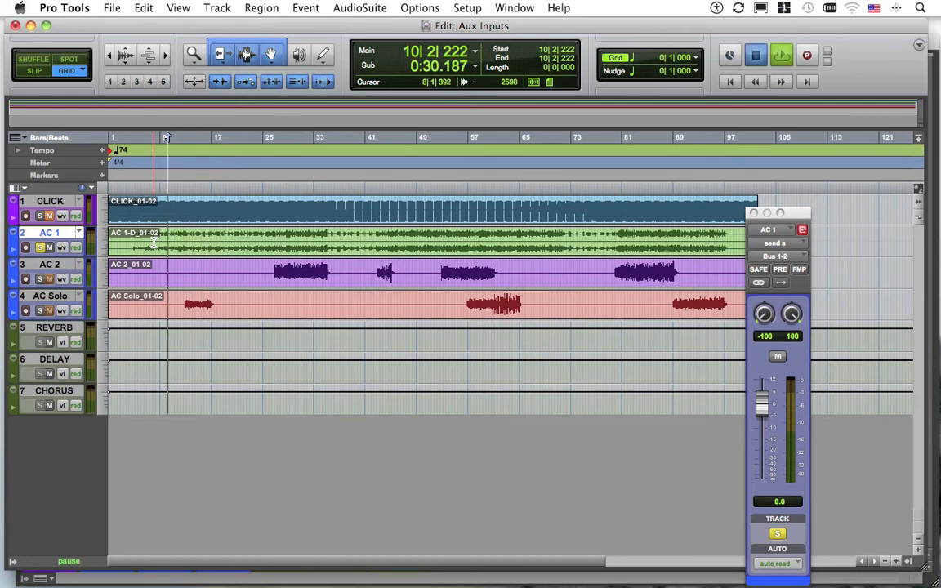
# - Play the soloed AC 1 track with the aux tracks solo-safed, stop playback and turn off the solo
pyautogui.press('space')
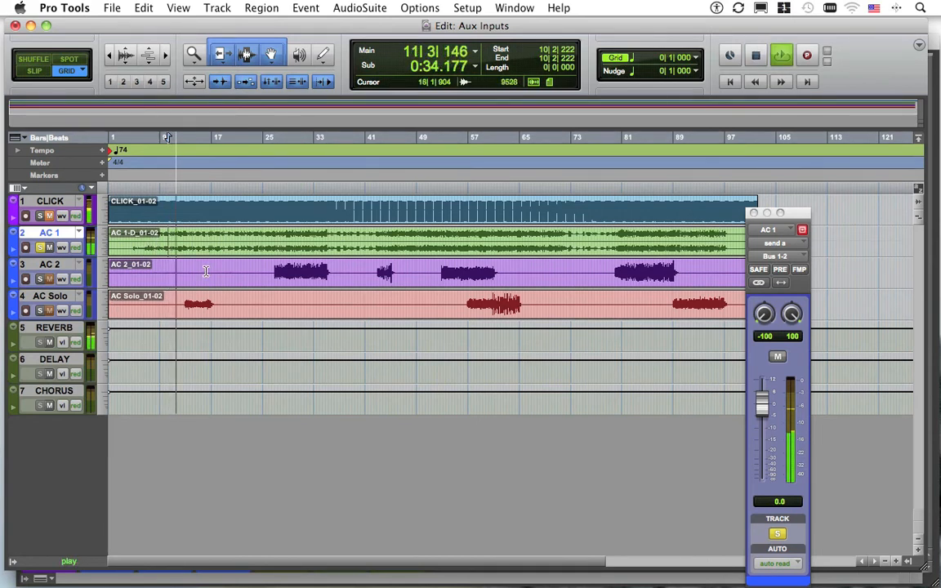
pyautogui.press('space')
pyautogui.click(40, 247)
pyautogui.click(40, 248)
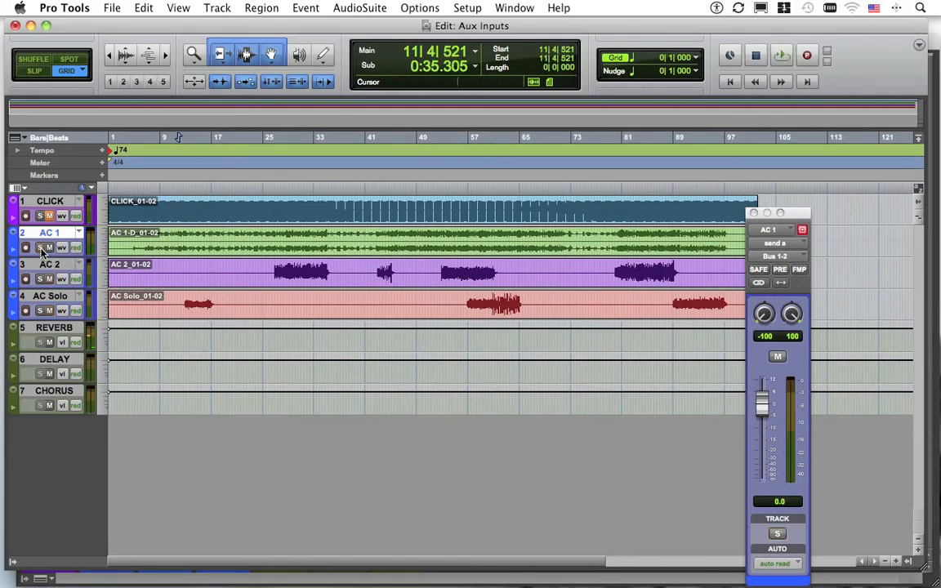
# - Assign the third send of AC Solo to Bus 5-6 (Stereo) and set the send level to 0.0 dB
pyautogui.press('super+equal')
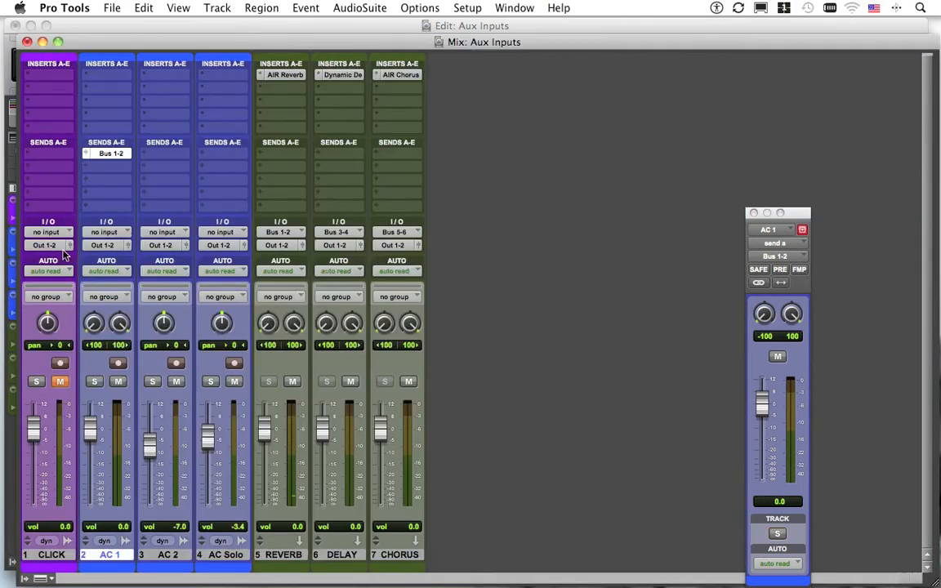
pyautogui.click(221, 185)
pyautogui.moveTo(268, 217)
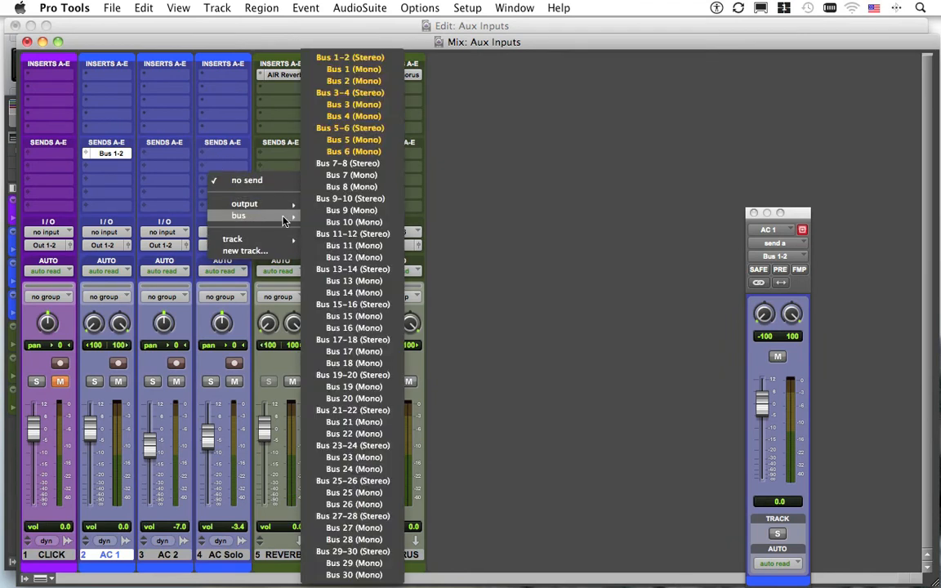
pyautogui.click(356, 131)
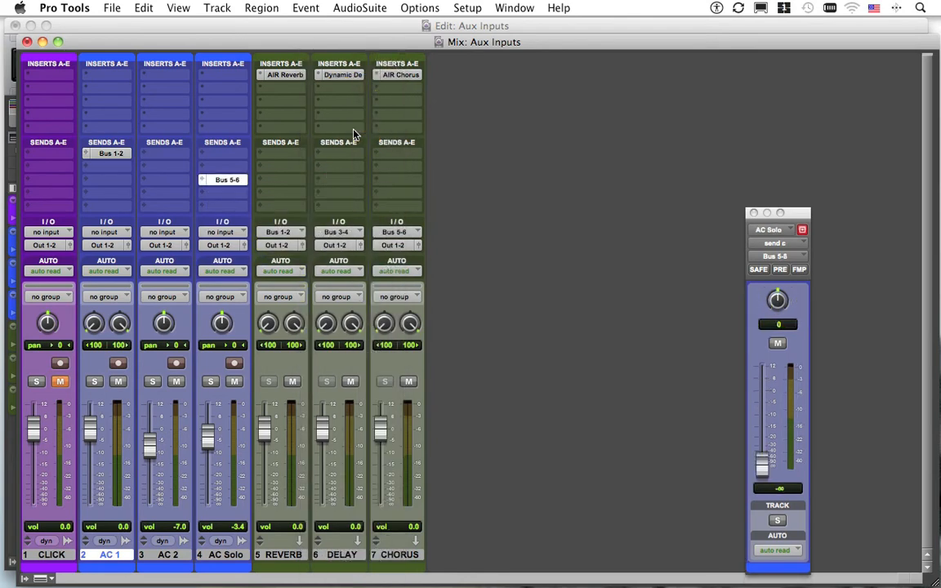
pyautogui.keyDown('alt'); pyautogui.click(765, 466); pyautogui.keyUp('alt')
# - Play the AC Solo track from bar 13 and solo it to hear the chorus send
pyautogui.press('super+equal')
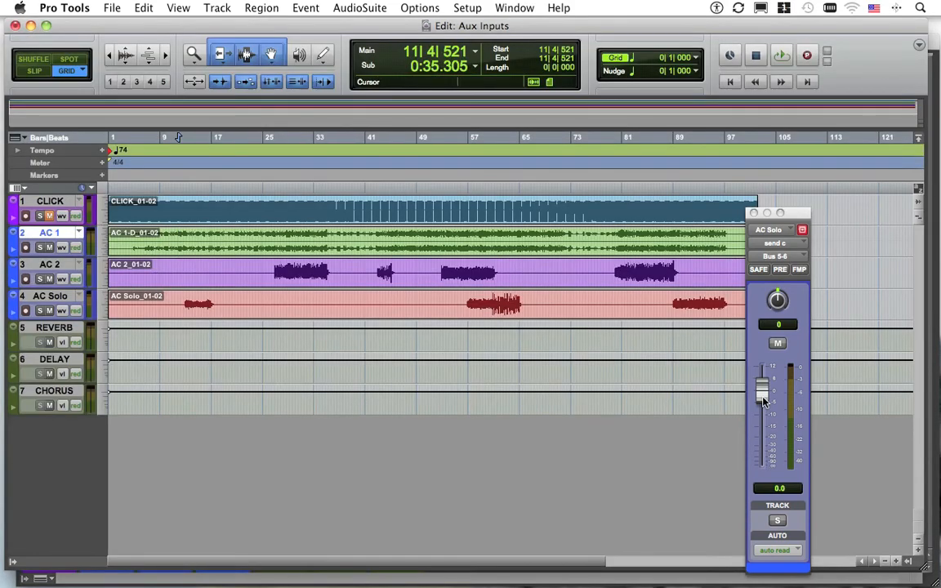
pyautogui.click(198, 302)
pyautogui.press('space')
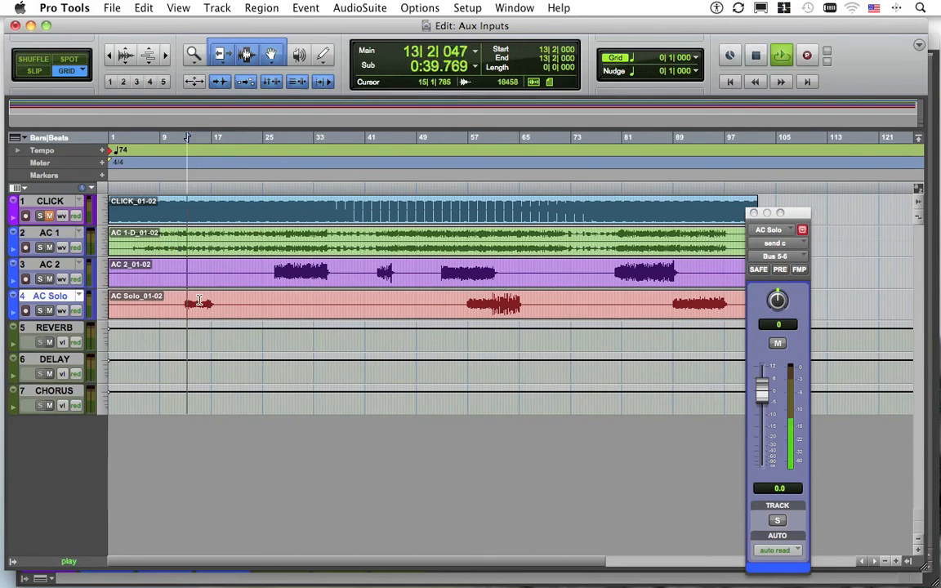
pyautogui.click(39, 310)
# - Turn off the solo on AC Solo in the Mix window and close its send window
pyautogui.press('super+equal')
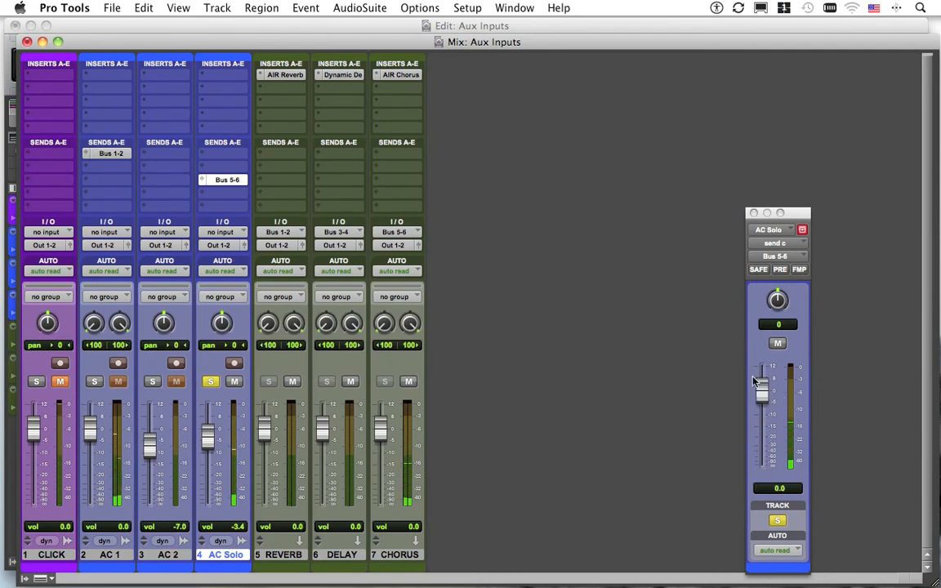
pyautogui.click(209, 382)
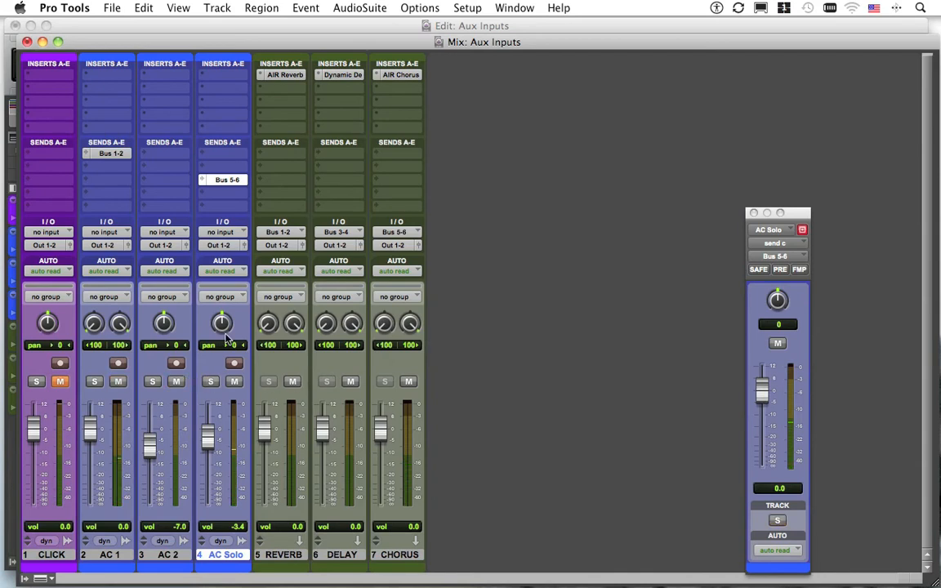
pyautogui.click(753, 213)
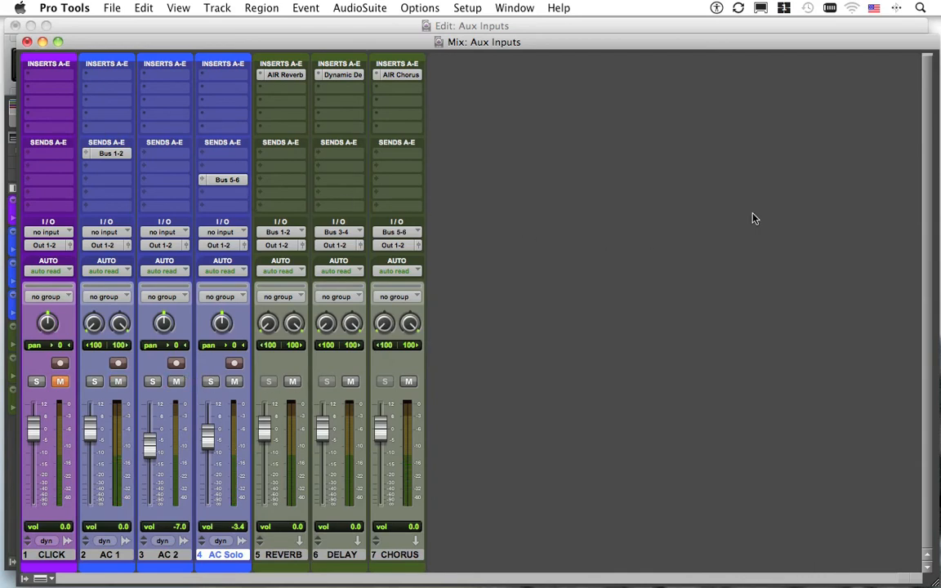
# - Open the bus page of the I/O Setup and move the dialog clear of the mixer channels
pyautogui.click(467, 7)
pyautogui.click(482, 92)
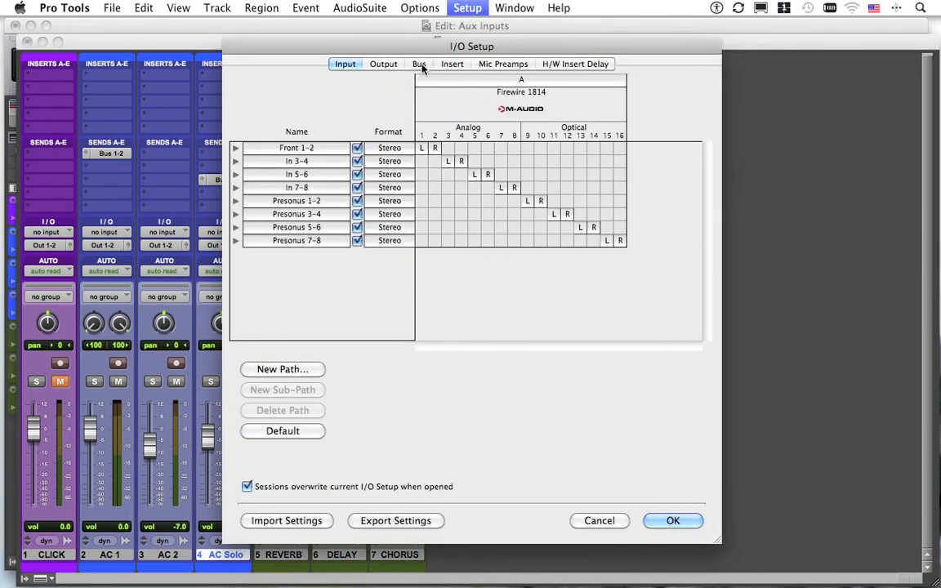
pyautogui.click(419, 64)
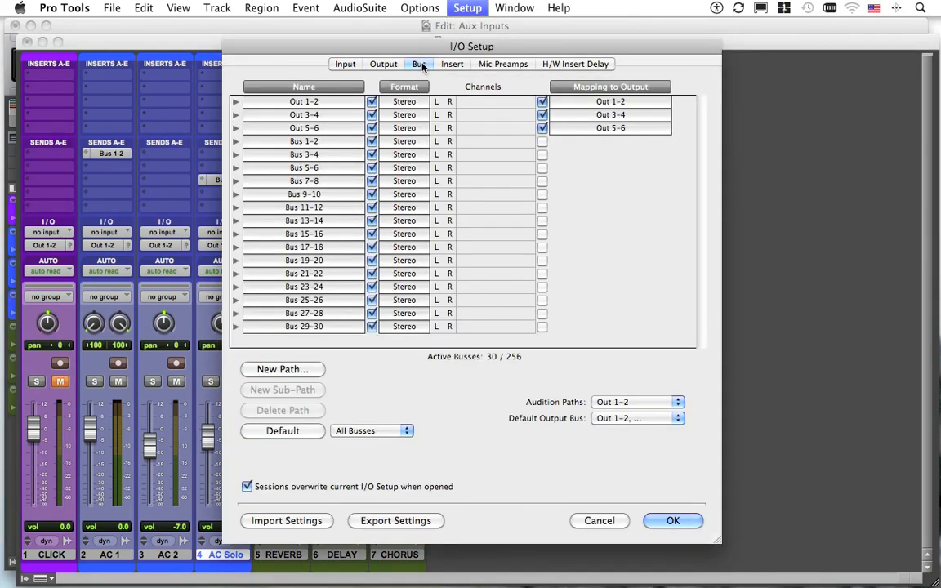
pyautogui.click(308, 142)
pyautogui.moveTo(327, 48); pyautogui.dragTo(541, 60)
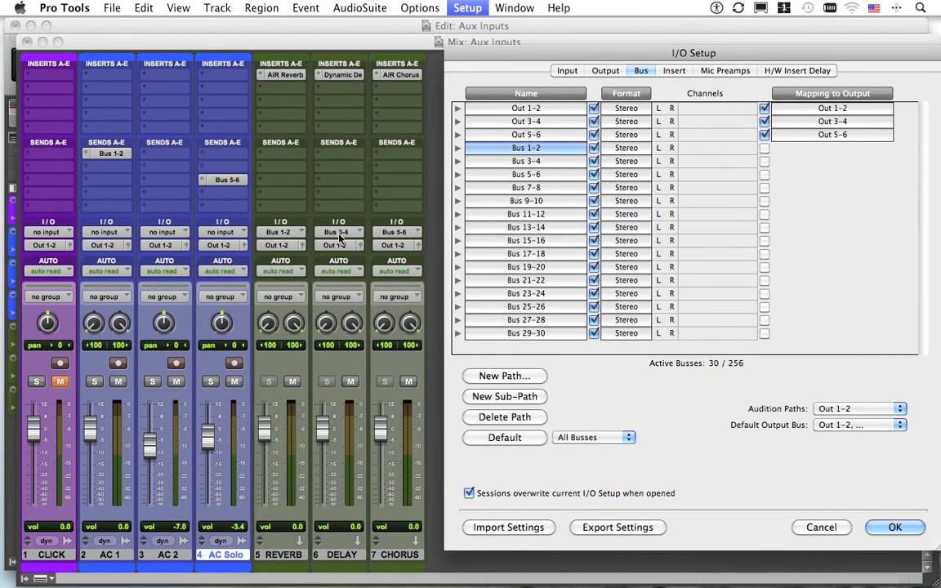
# - Rename Bus 1-2 as REVERB, Bus 3-4 as DELAY and Bus 5-6 as CHORUS, and apply the I/O Setup
pyautogui.doubleClick(529, 151)
pyautogui.write('REVERB')
pyautogui.press('Tab')
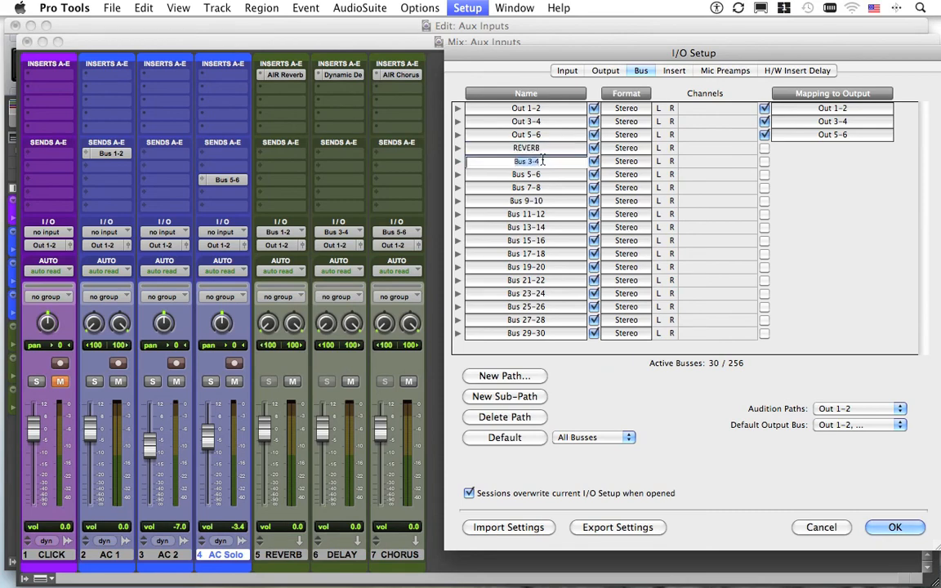
pyautogui.write('DELAY')
pyautogui.press('Tab')
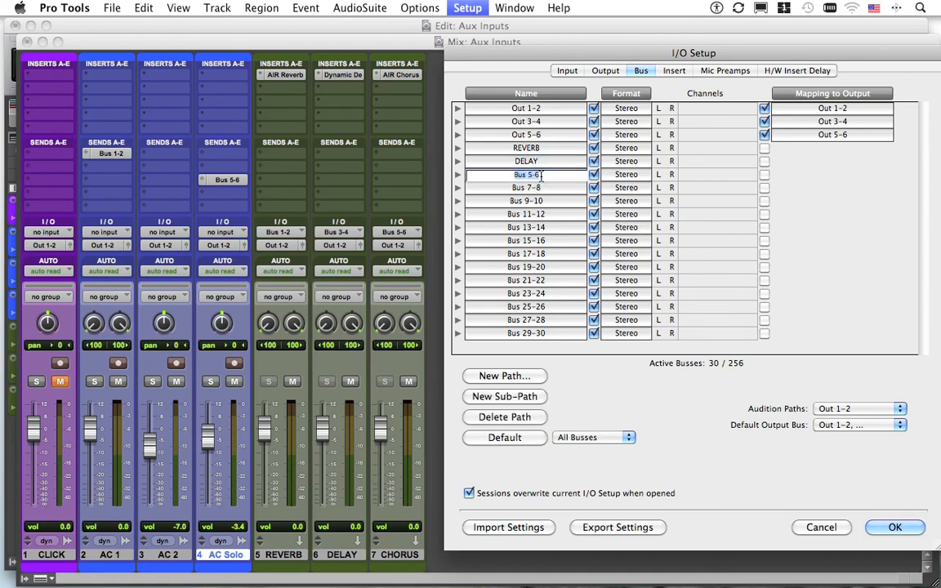
pyautogui.write('CHORUS')
pyautogui.click(553, 193)
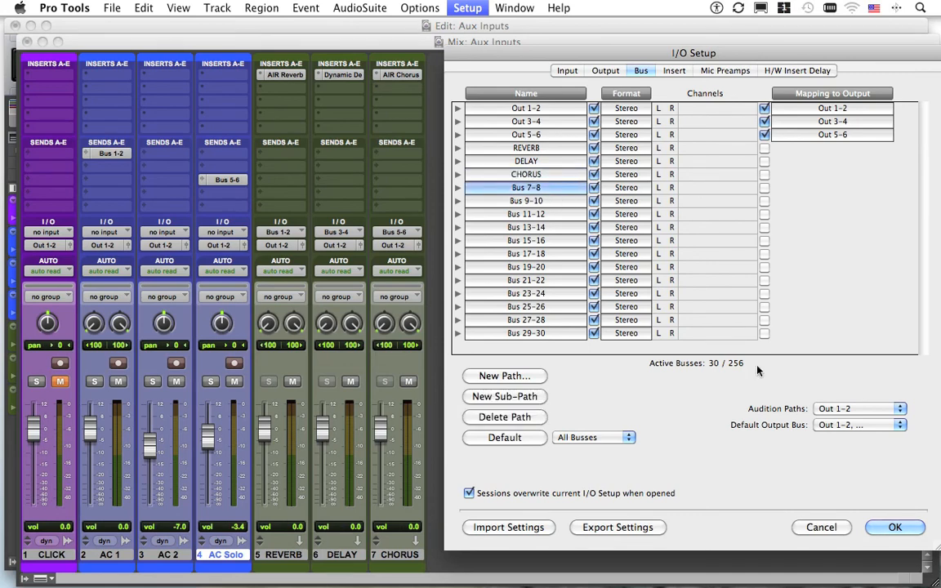
pyautogui.click(896, 529)
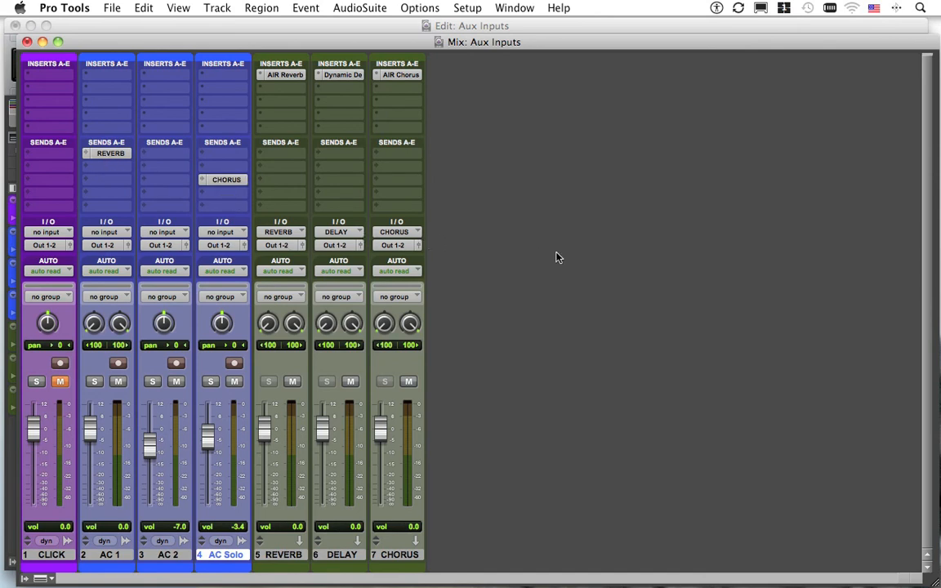
# - Assign the second send of AC 2 to the DELAY (Stereo) bus and set the send level to 0.0 dB
pyautogui.click(148, 172)
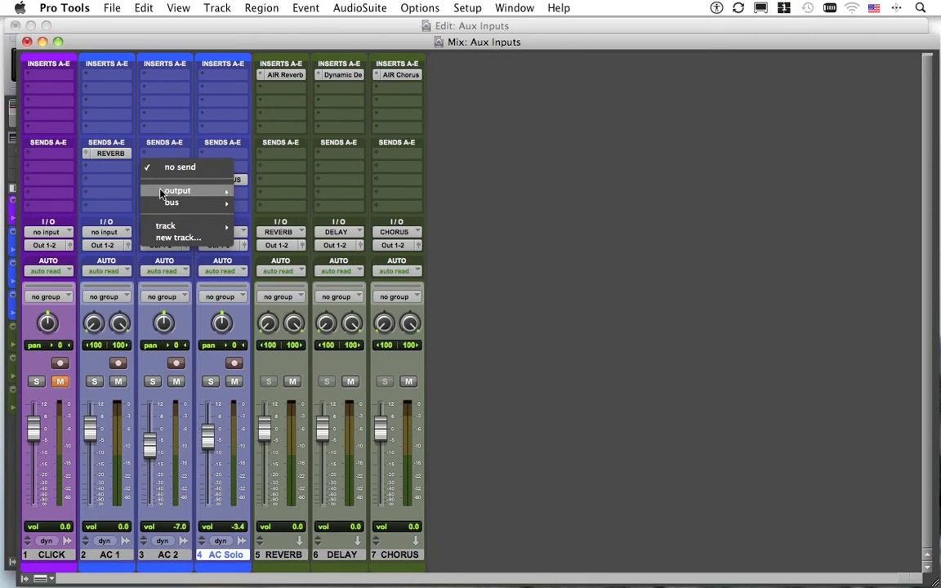
pyautogui.moveTo(163, 204)
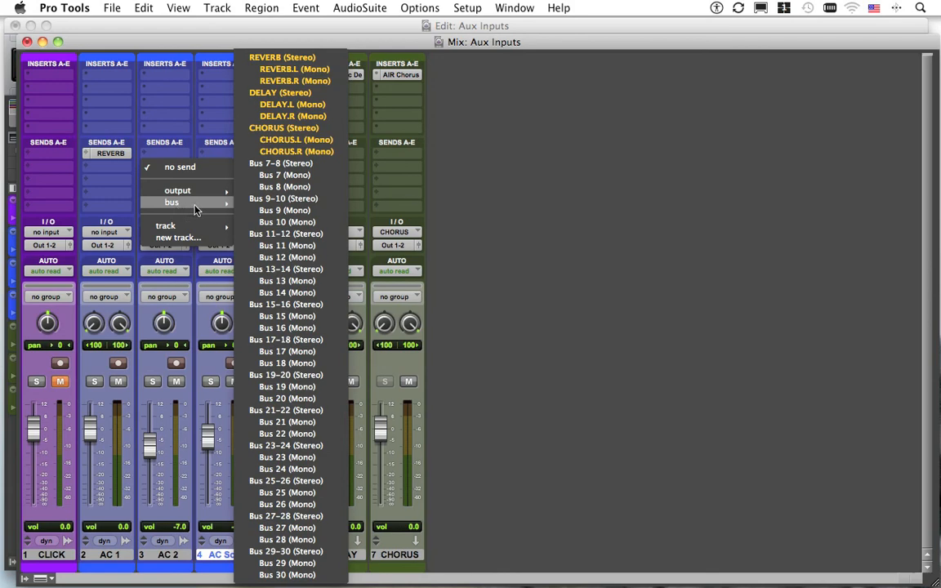
pyautogui.click(293, 94)
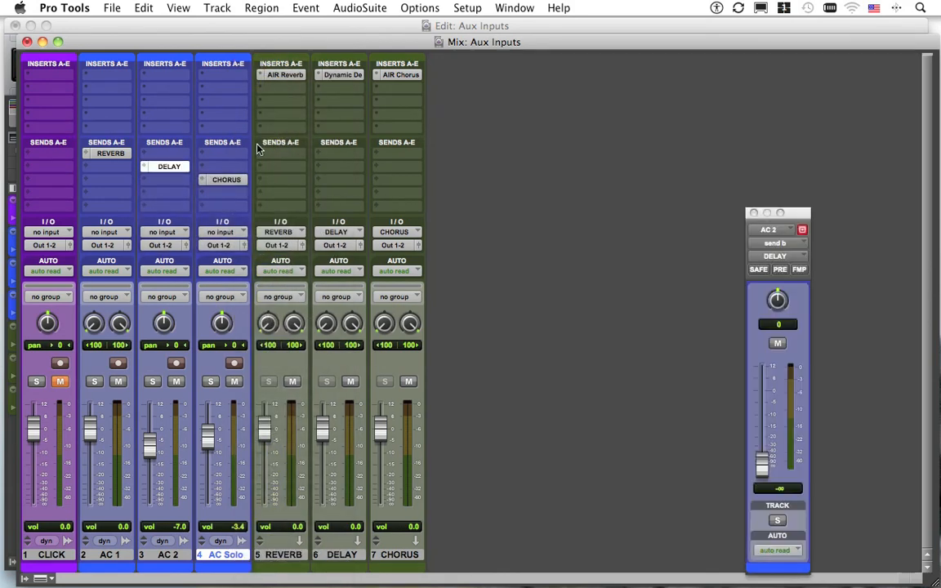
pyautogui.moveTo(794, 215); pyautogui.dragTo(538, 183)
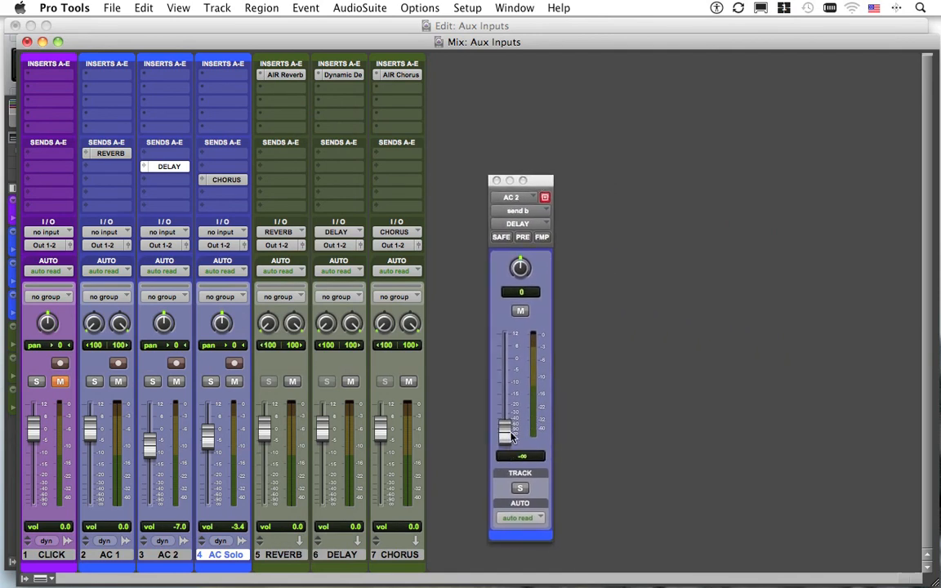
pyautogui.moveTo(505, 432); pyautogui.dragTo(506, 369)
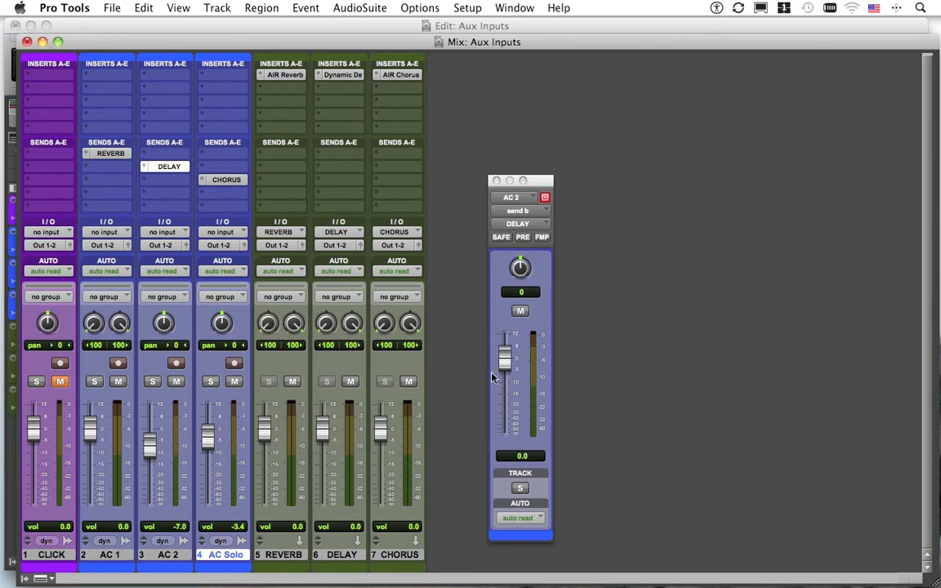